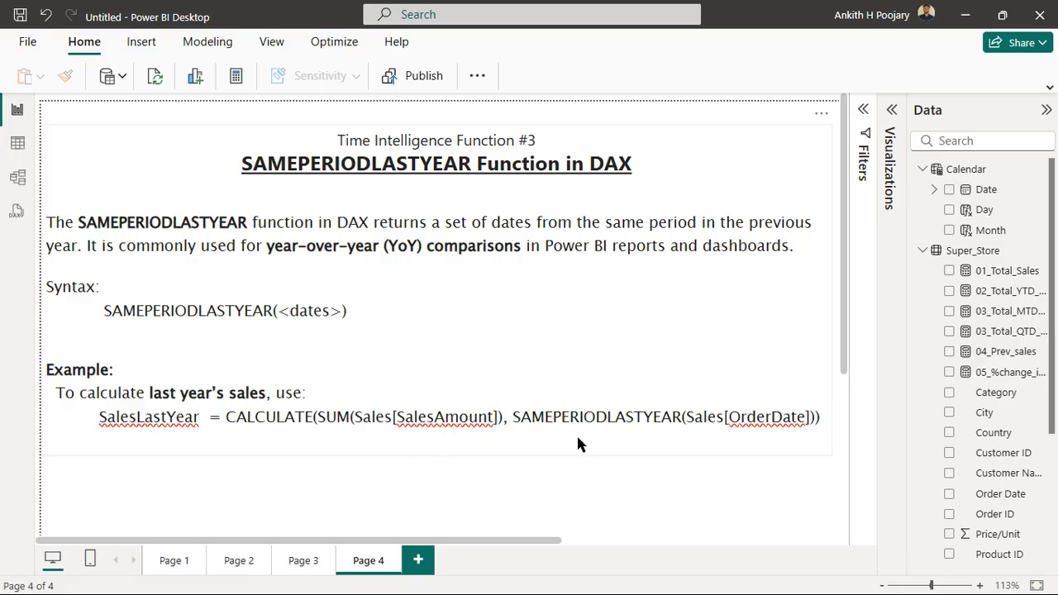
Add a new report page and insert an empty matrix visual on it
left_click(666, 457)
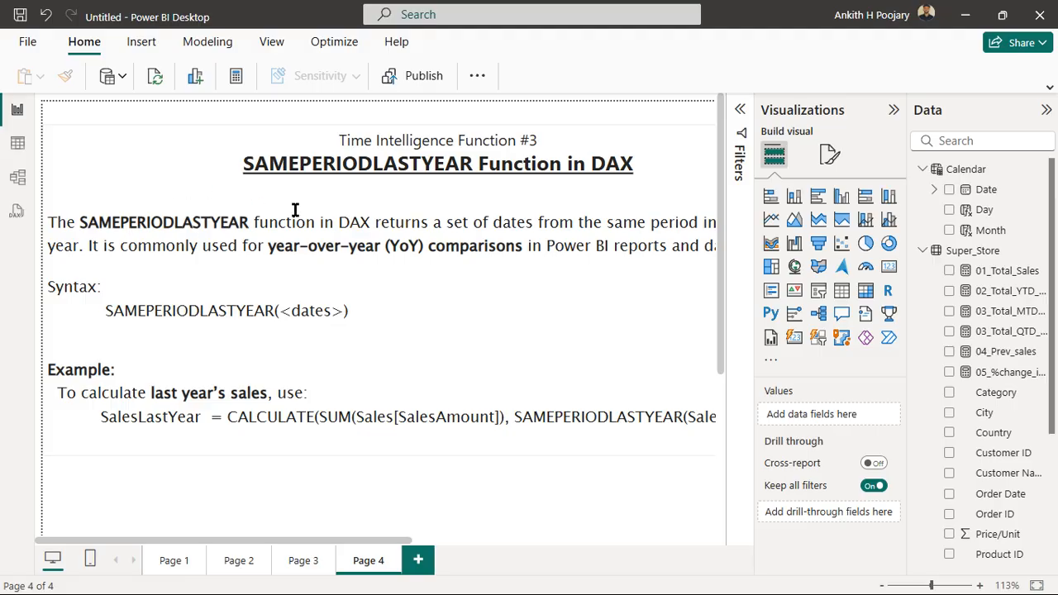
left_click(417, 559)
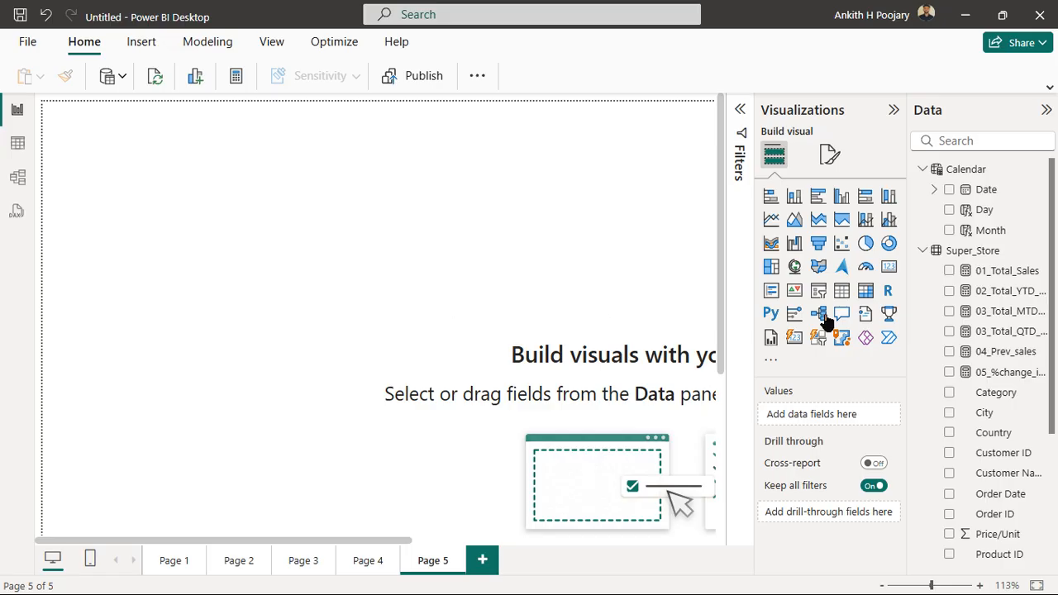
left_click(865, 291)
Put the Calendar table's Date hierarchy on the matrix rows and remove its Day and Quarter levels
left_click_drag(959, 189, 816, 419)
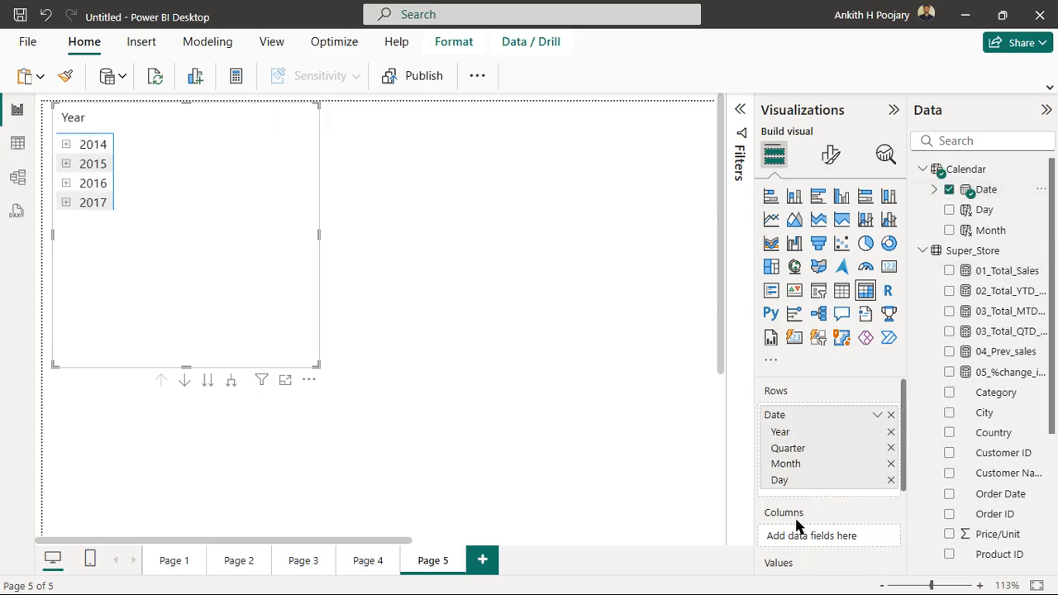
left_click(891, 480)
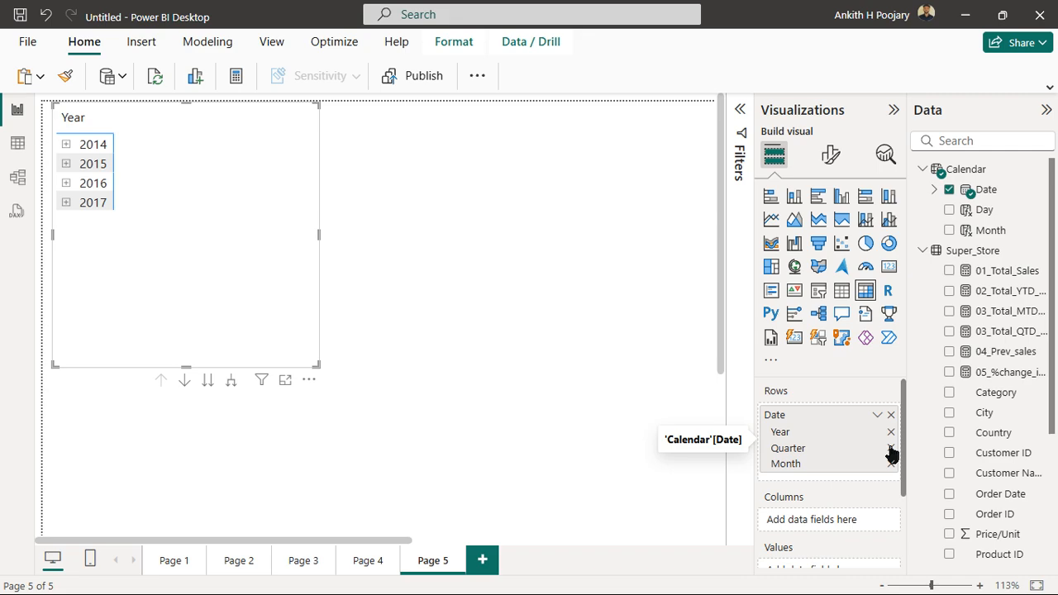
left_click(890, 448)
Add the 01_Total_Sales measure to the matrix values and display its formula
scroll(833, 459, "down", 2)
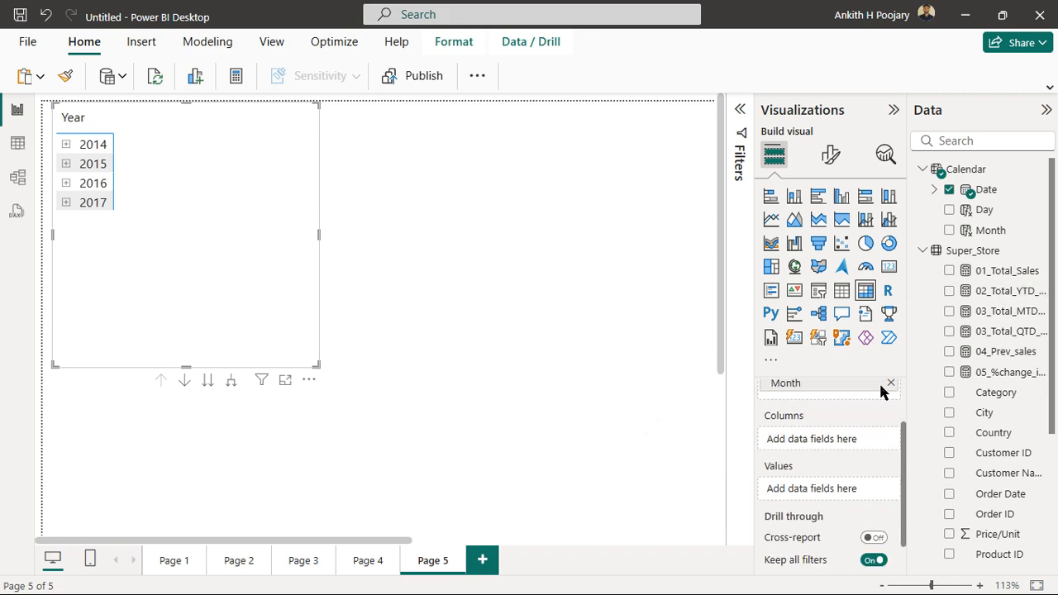
left_click_drag(997, 273, 855, 490)
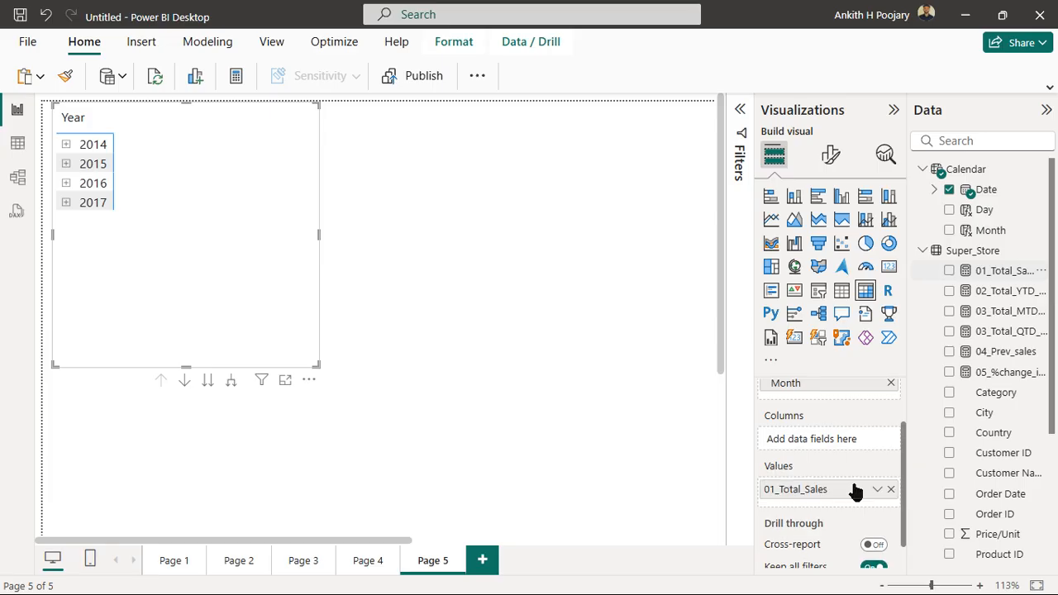
left_click(990, 275)
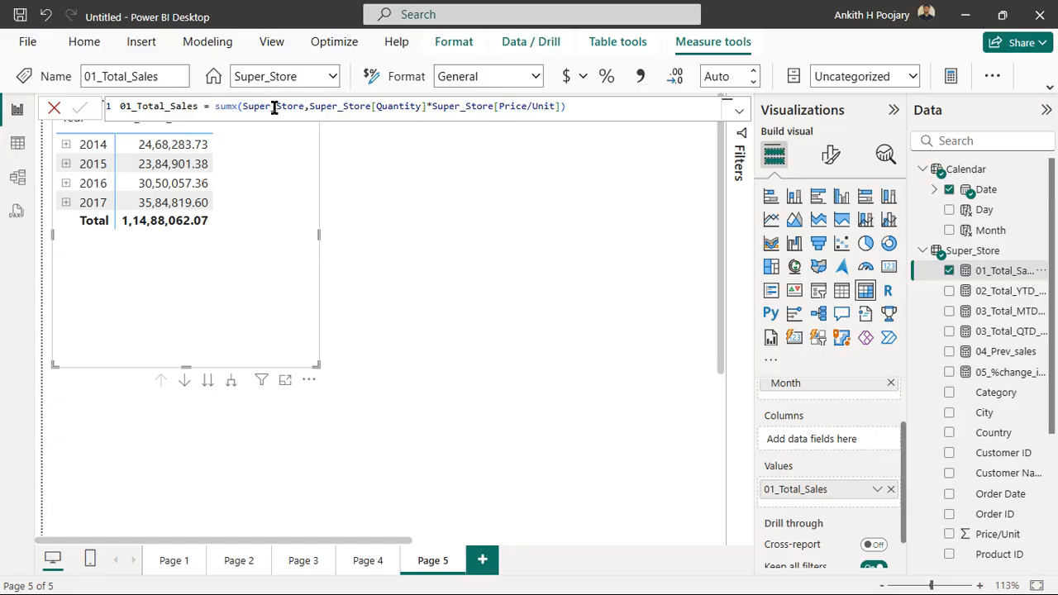
Expand the entire year level of the matrix down to months and enlarge the visual to fill the page height
right_click(67, 146)
mouse_move(190, 174)
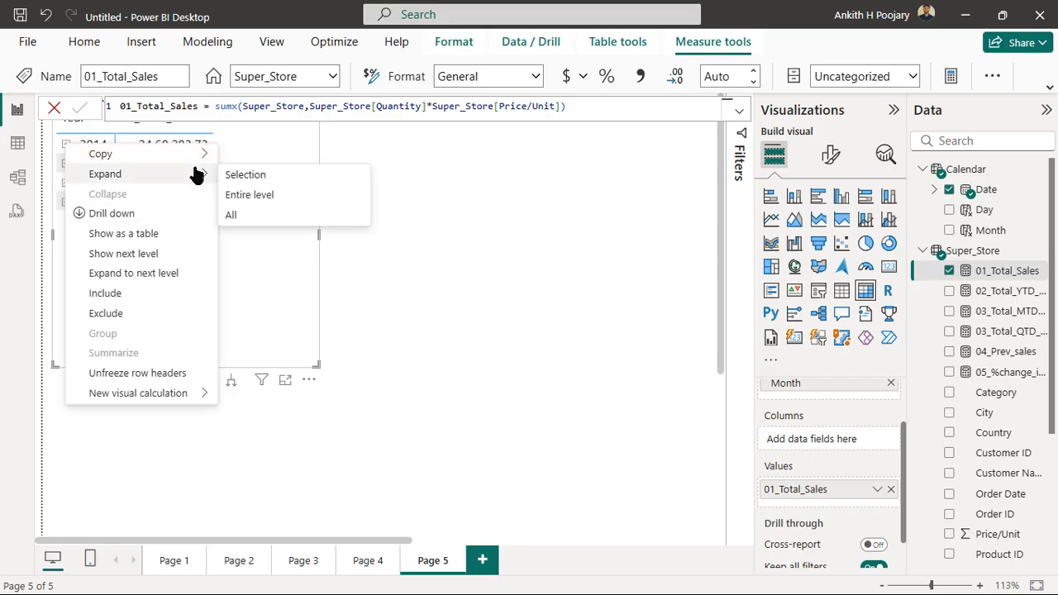
left_click(276, 198)
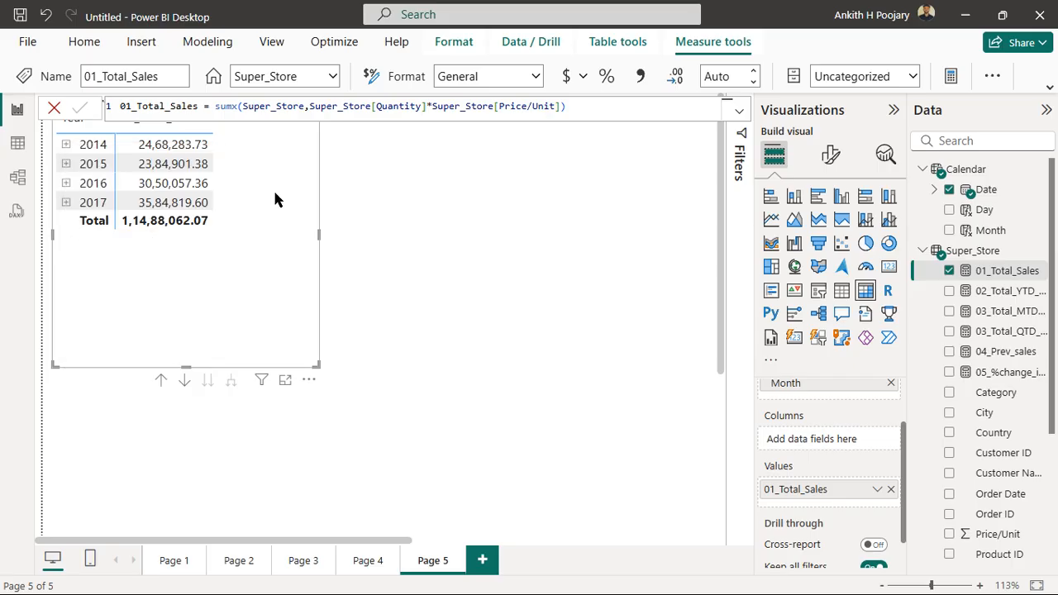
left_click_drag(318, 365, 387, 534)
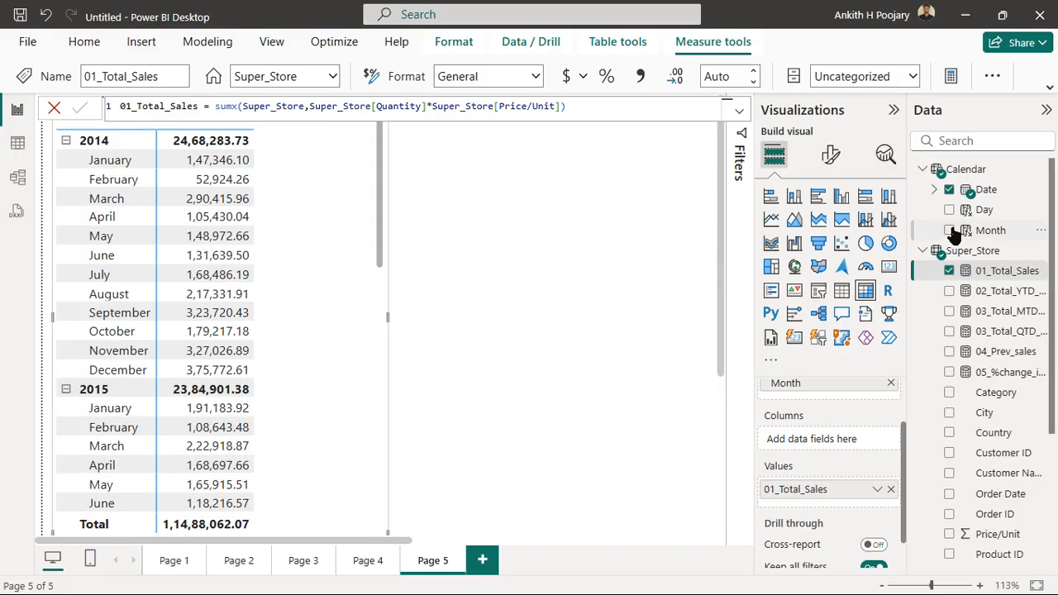
Set the position of the matrix's row subtotals to Bottom
left_click(831, 154)
scroll(793, 453, "down", 3)
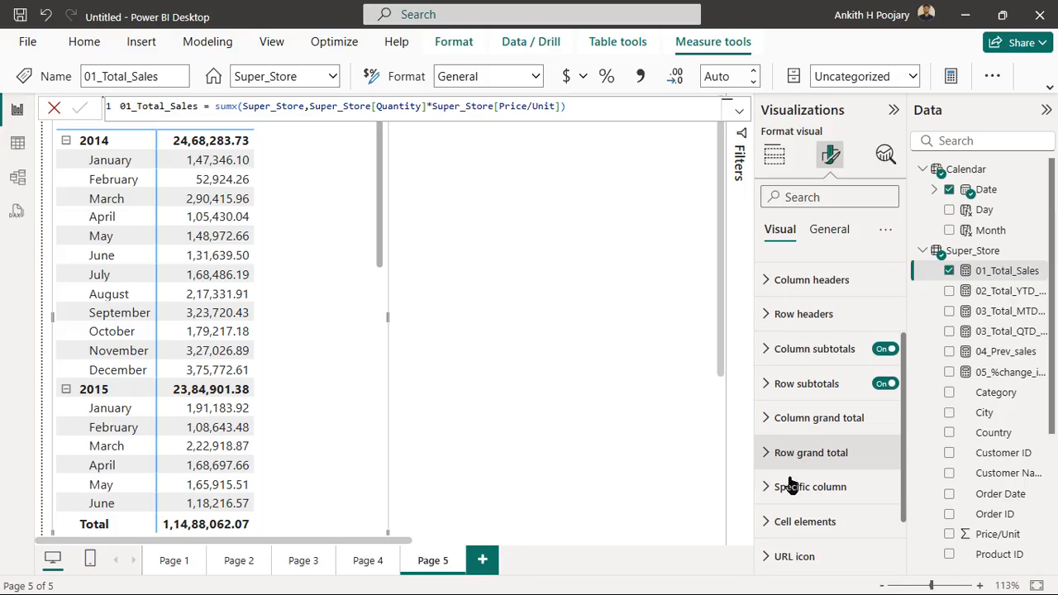
scroll(768, 483, "down", 2)
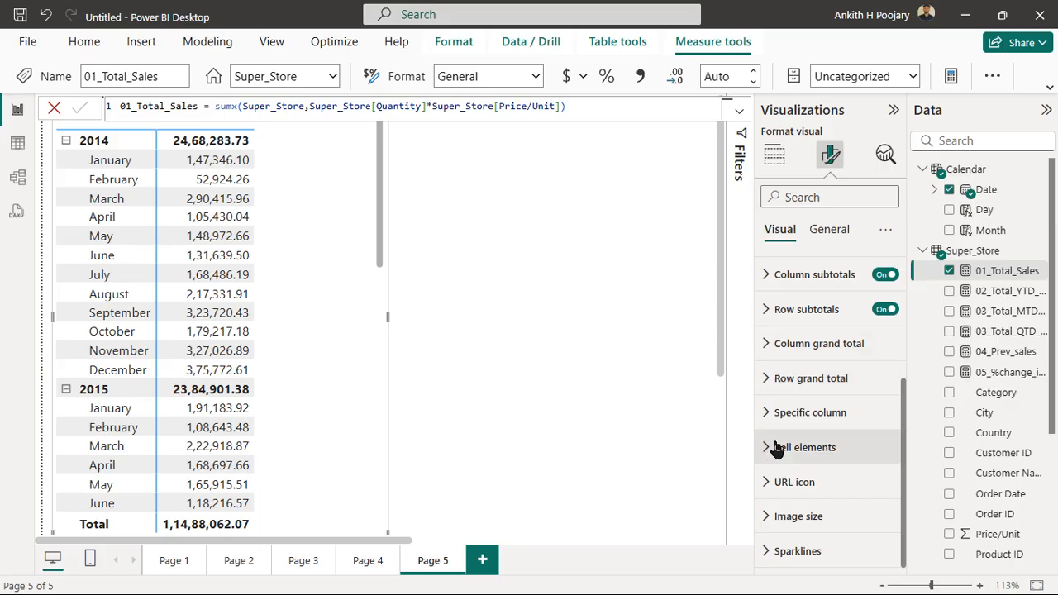
left_click(768, 309)
scroll(789, 425, "down", 3)
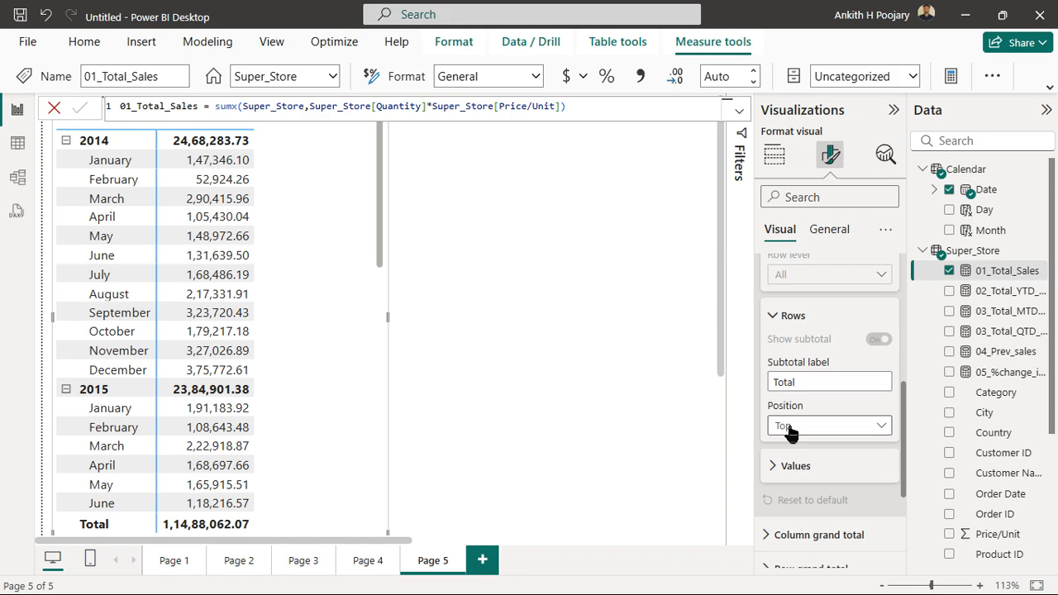
left_click(806, 436)
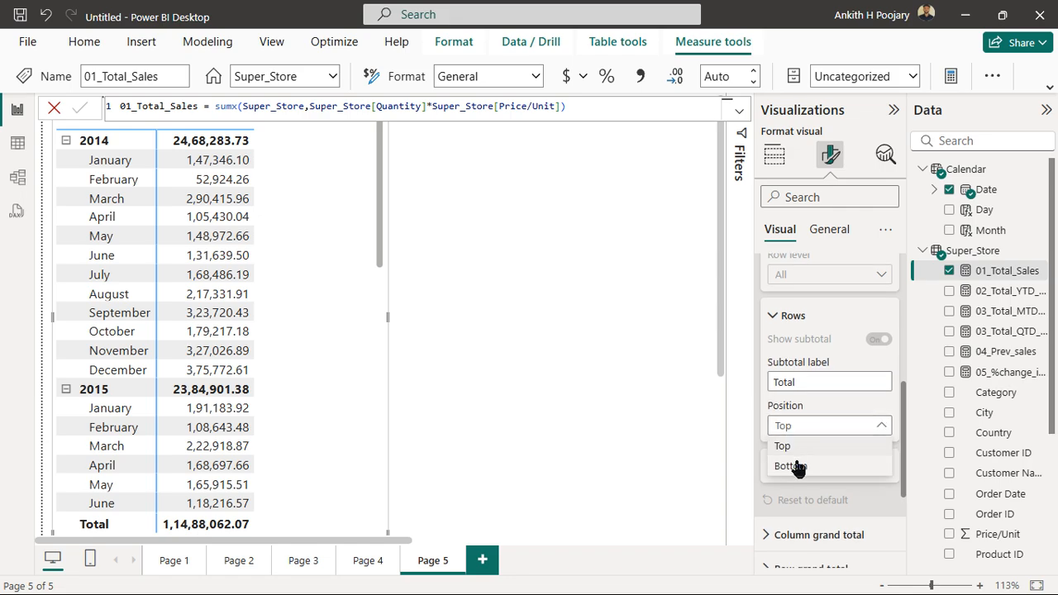
left_click(792, 466)
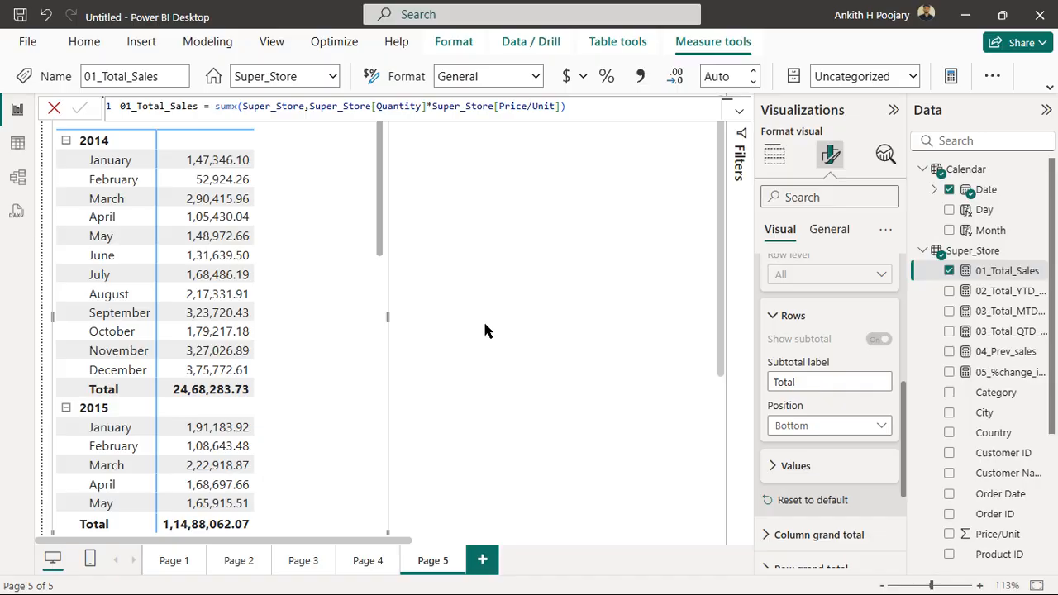
Reselect the matrix and widen it to make room for more value columns
left_click(396, 319)
left_click(333, 300)
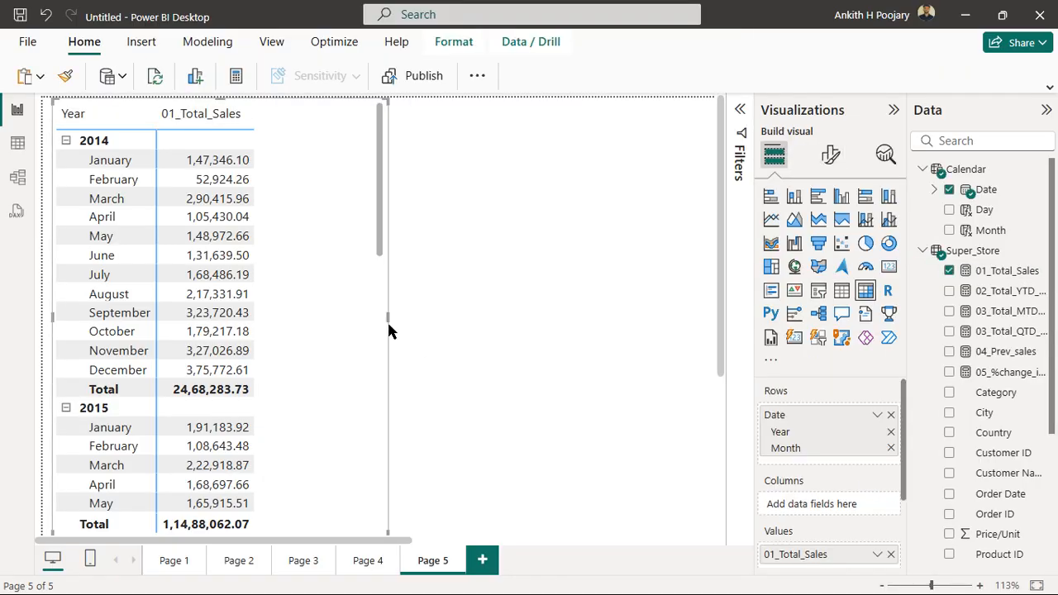
left_click_drag(387, 321, 565, 329)
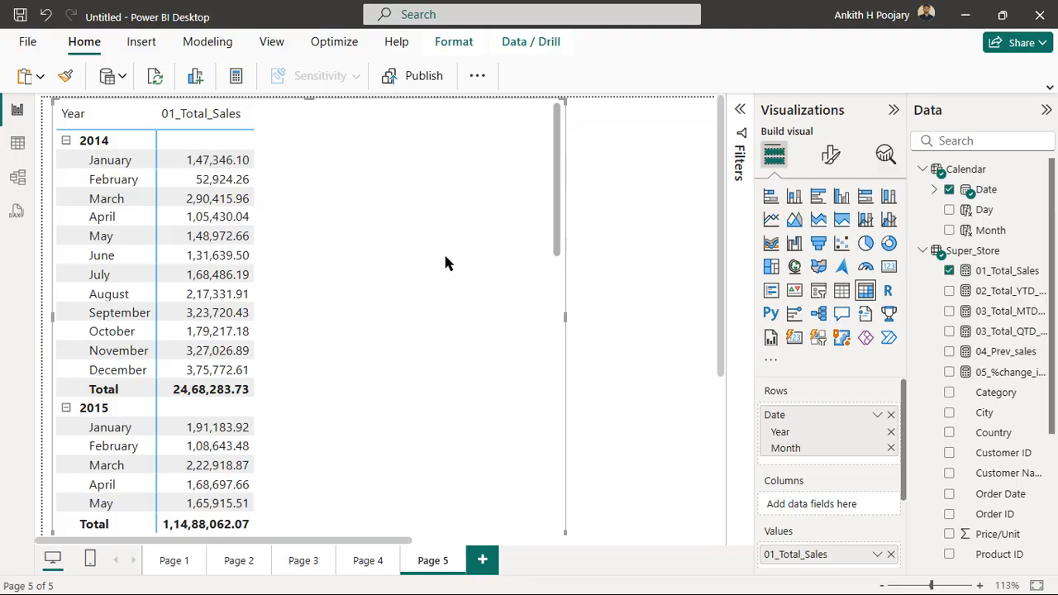
Create the measure 06_SPLY_sale = CALCULATE([01_Total_Sales]) in the Super_Store table and add it to the matrix values
right_click(981, 258)
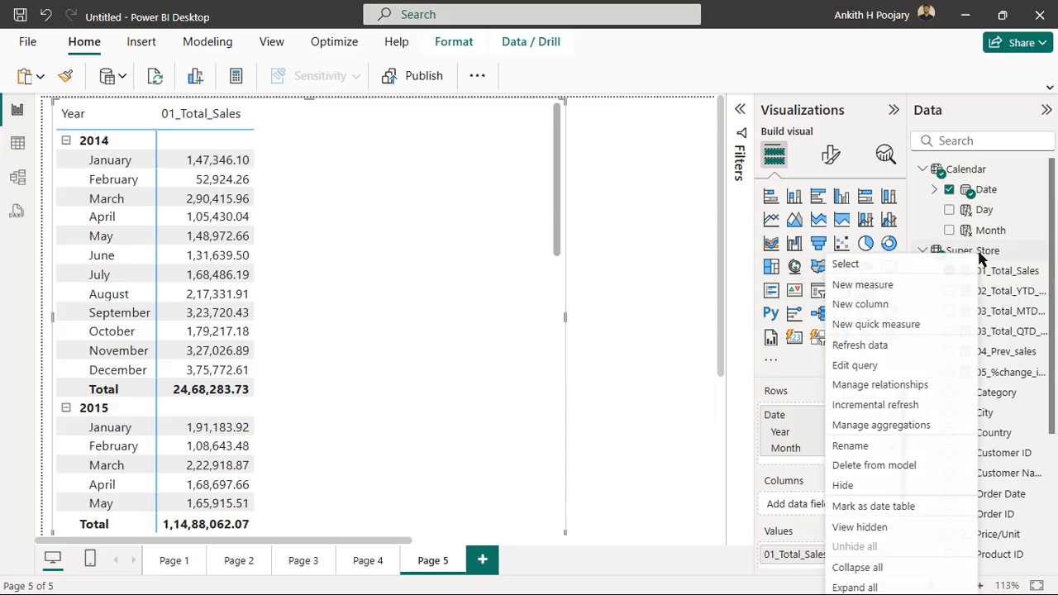
left_click(890, 285)
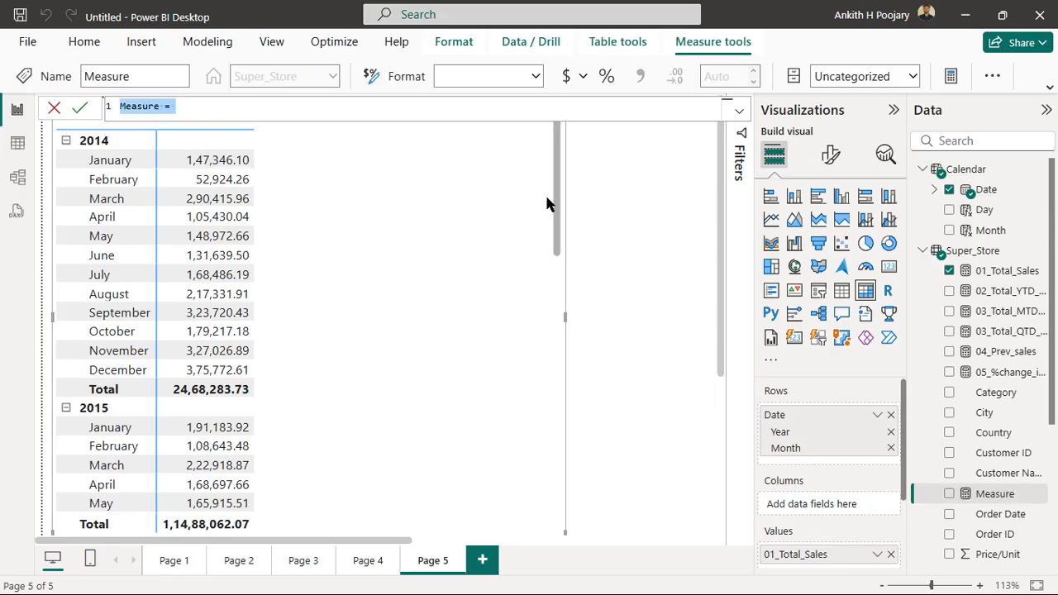
key("BackSpace")
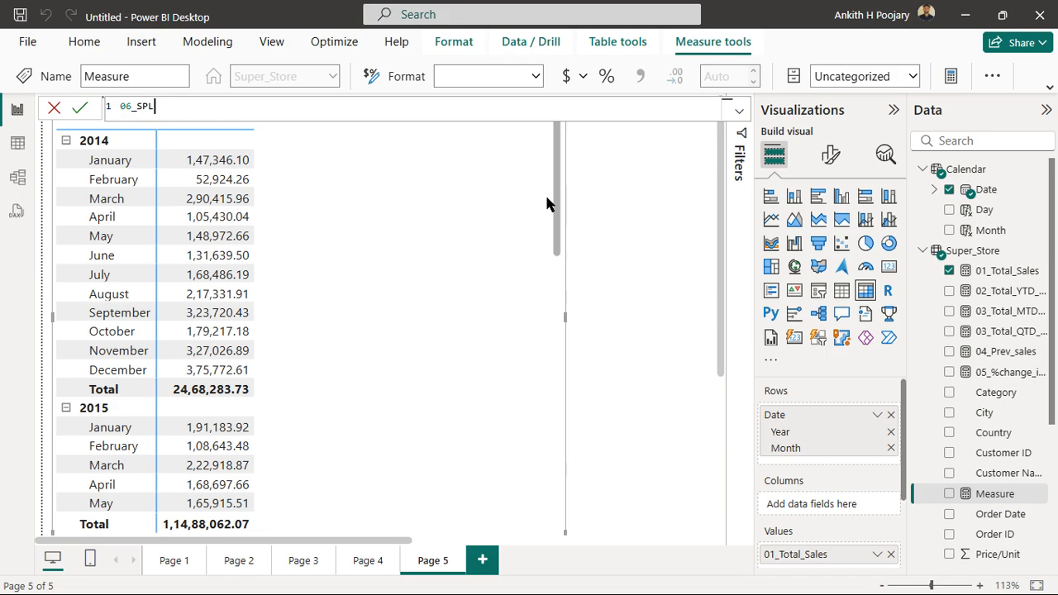
type("06_SPLY_sale=cal")
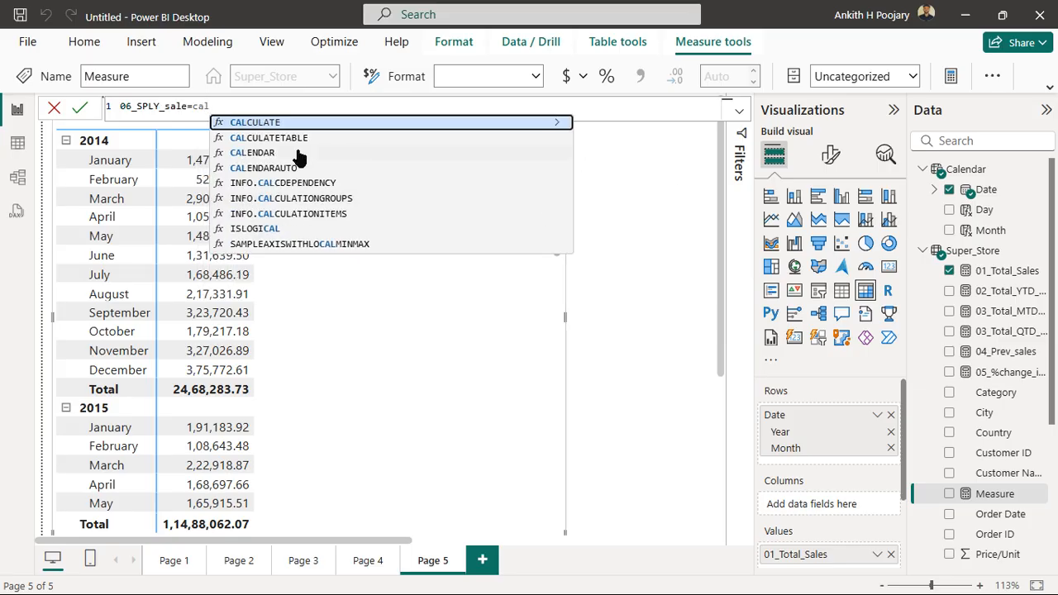
left_click(256, 121)
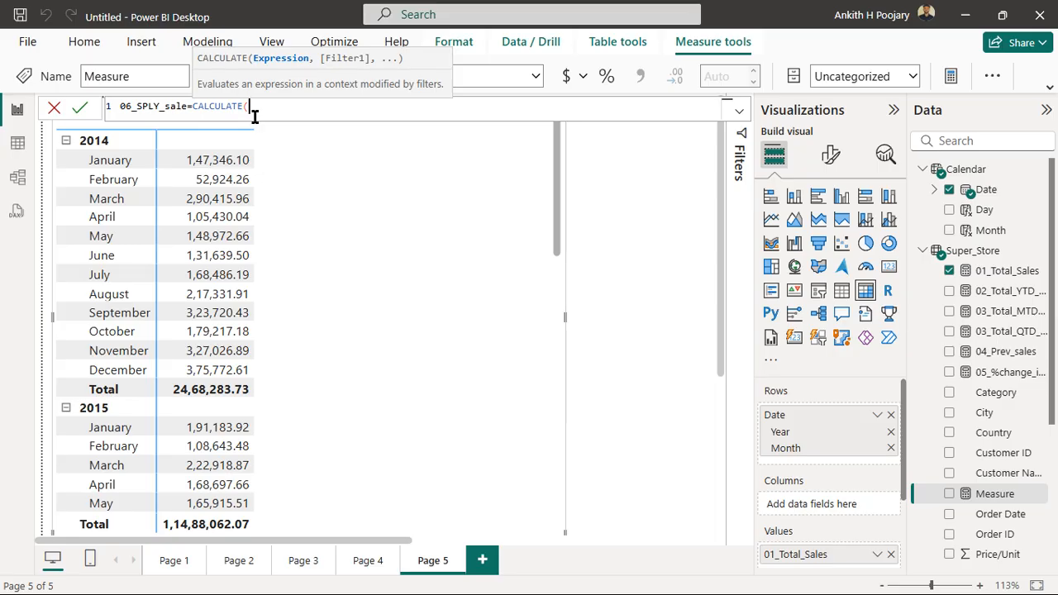
type("tota")
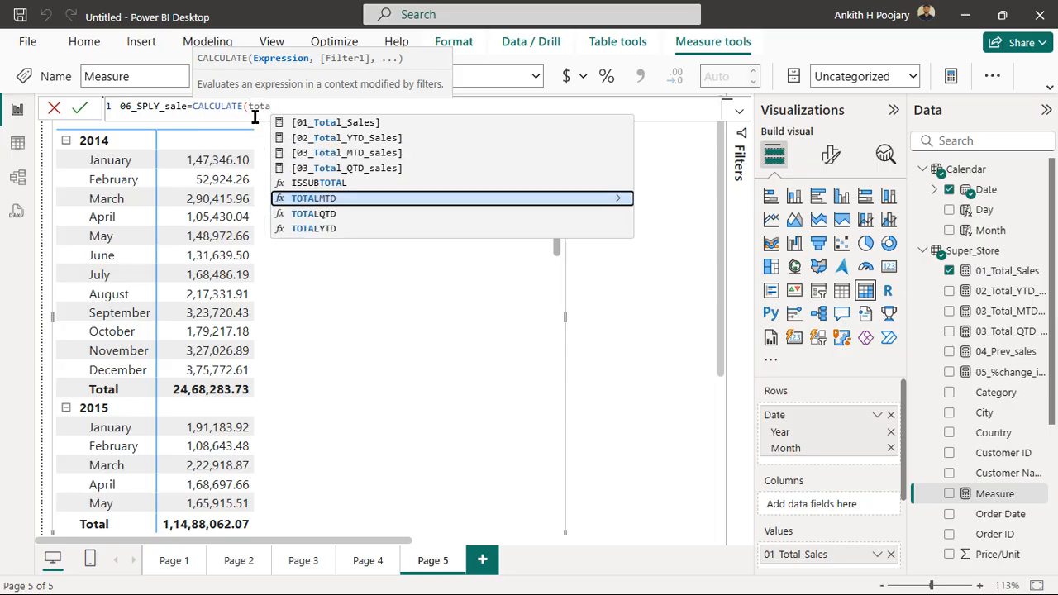
left_click(337, 122)
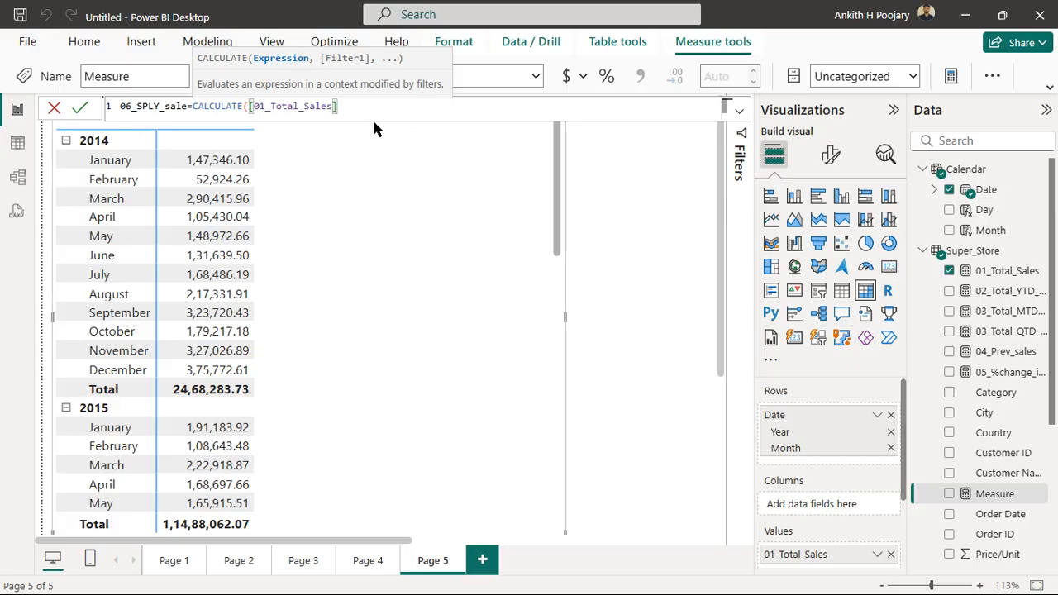
type(",")
key("BackSpace")
type(")")
left_click(83, 109)
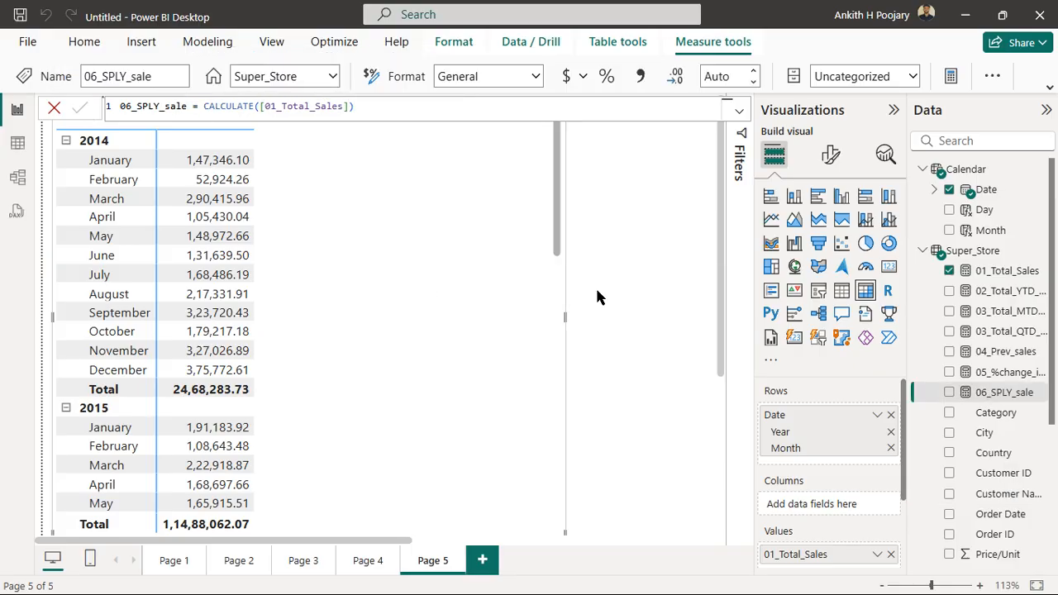
scroll(784, 493, "down", 2)
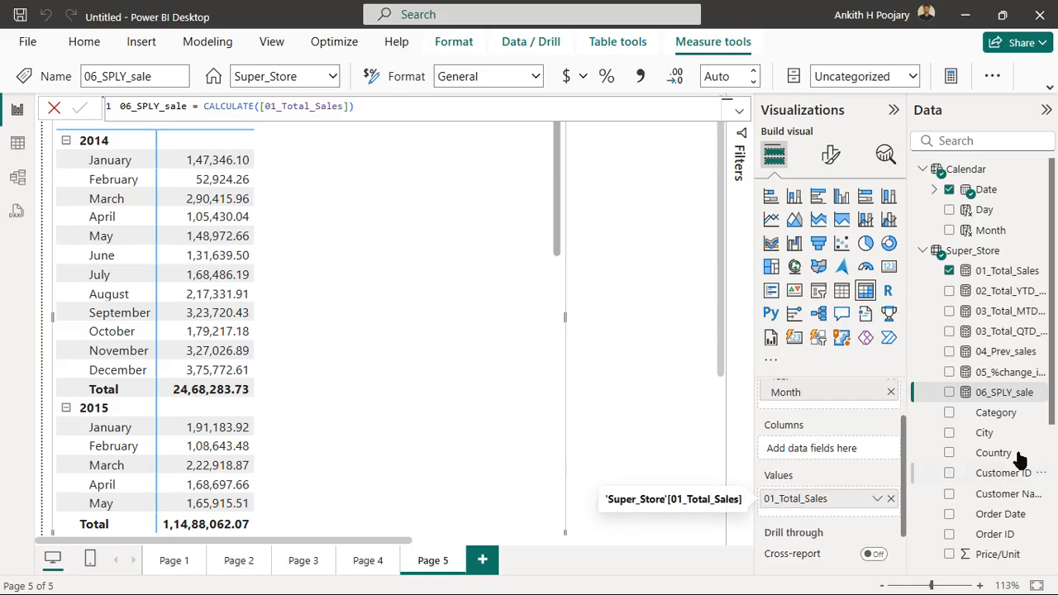
left_click_drag(1009, 395, 872, 509)
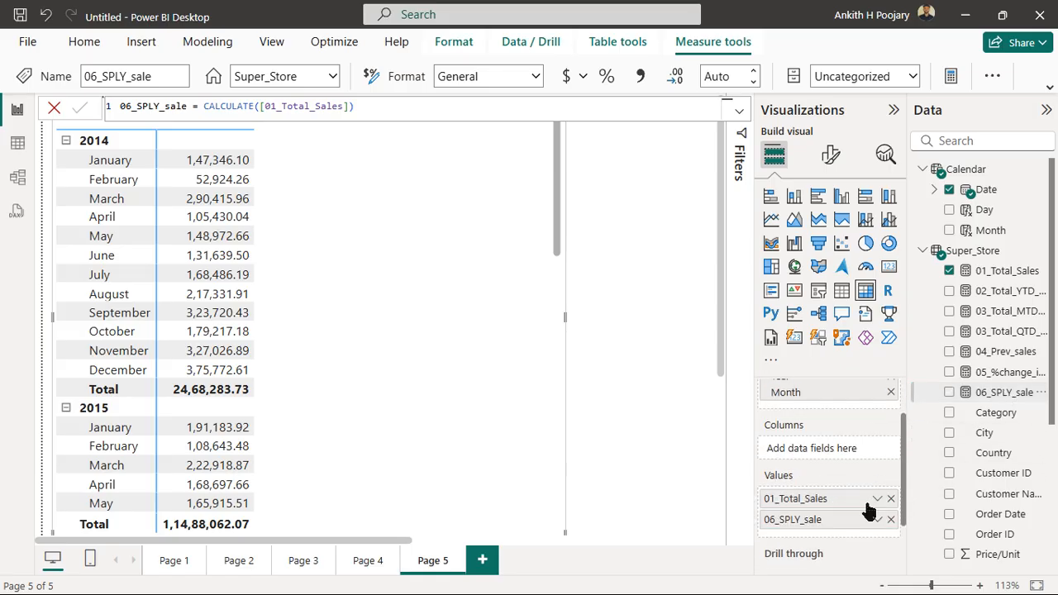
Change the 06_SPLY_sale formula to CALCULATE([01_Total_Sales],SAMEPERIODLASTYEAR(('Calendar'[Date]))) and review the matrix's monthly values
left_click(350, 106)
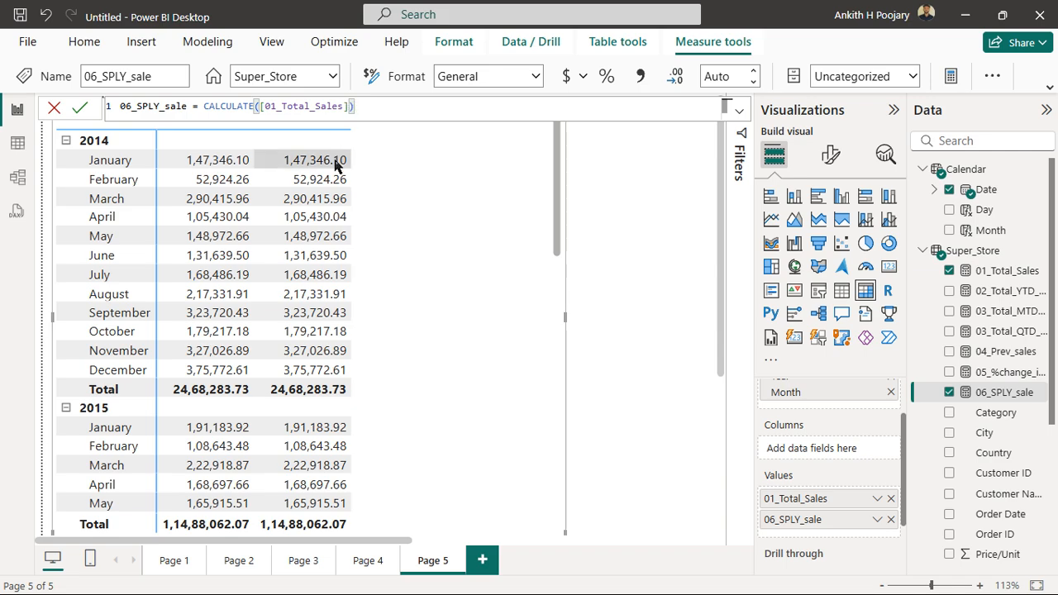
type("),sme")
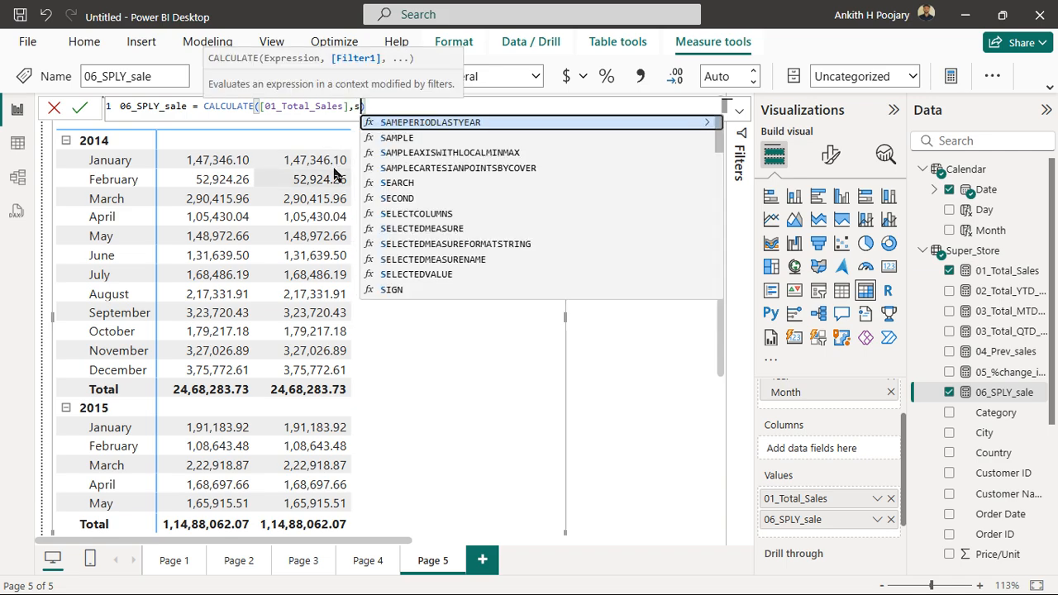
key("BackSpace")
key("BackSpace")
type("ame")
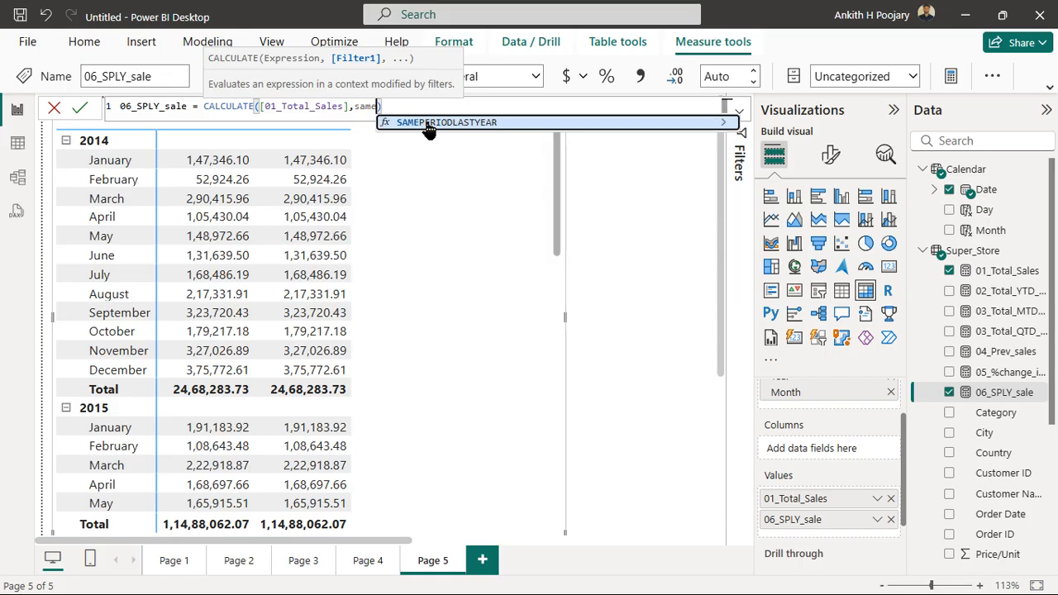
left_click(426, 122)
type("((")
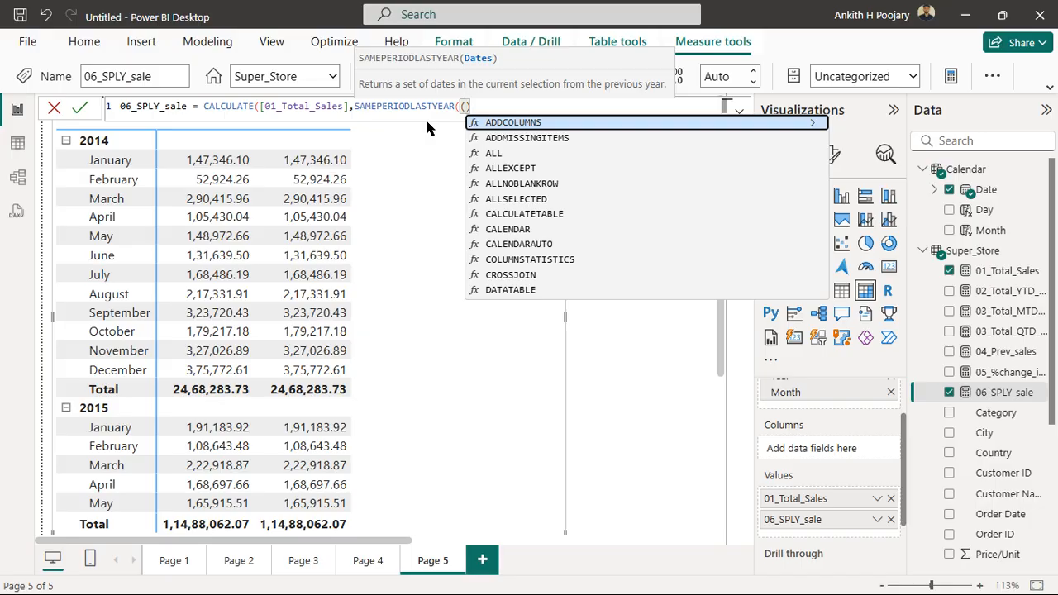
type("date")
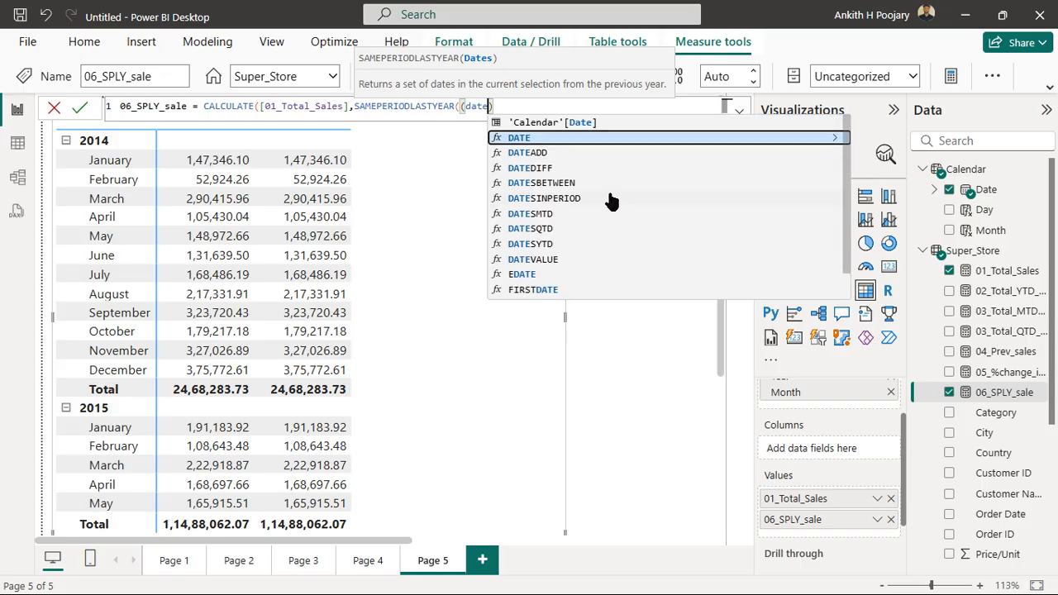
left_click(578, 126)
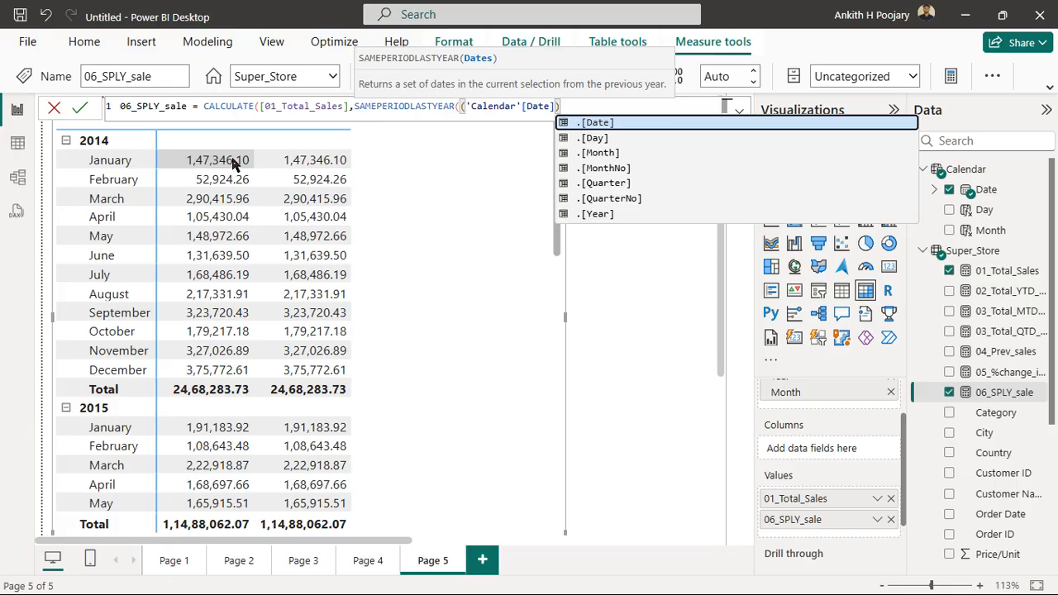
left_click(77, 114)
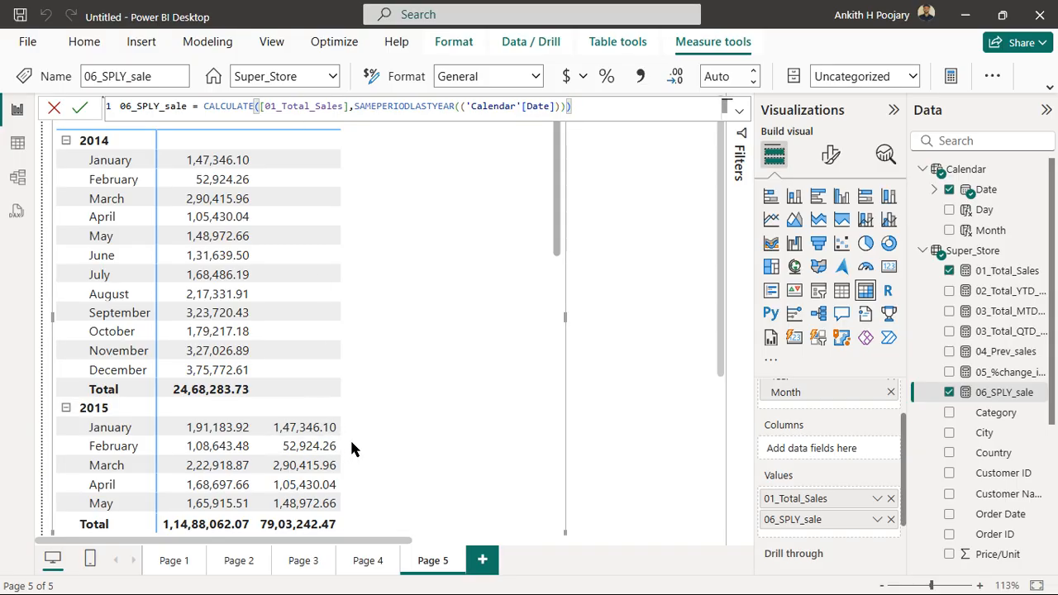
scroll(351, 448, "down", 2)
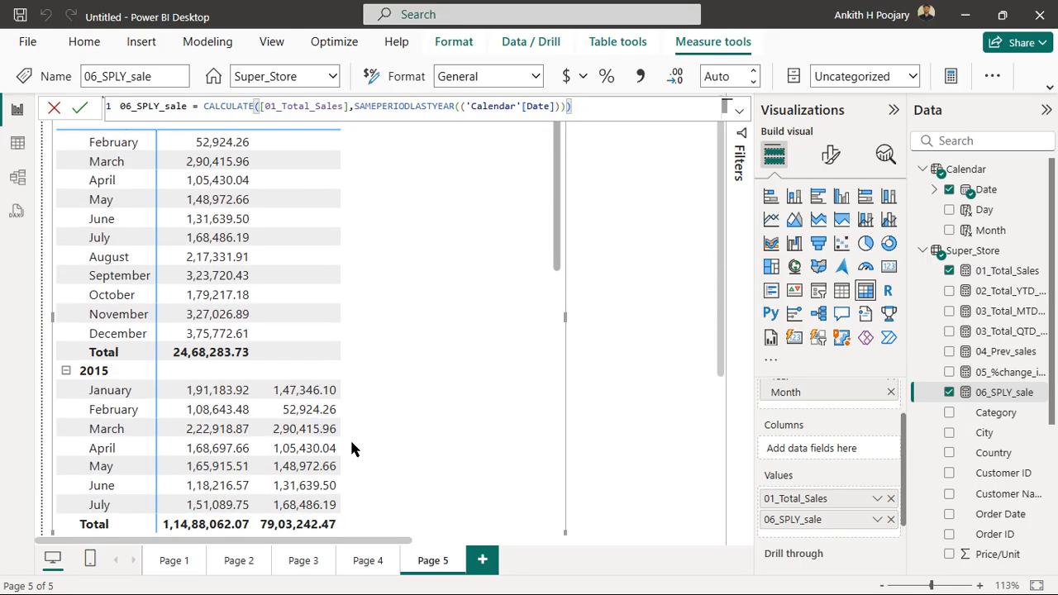
Wrap the 06_SPLY_sale date filter in a second SAMEPERIODLASTYEAR: CALCULATE([01_Total_Sales],SAMEPERIODLASTYEAR((SAMEPERIODLASTYEAR(('Calendar'[Date])))))
scroll(351, 448, "down", 2)
scroll(351, 448, "up", 3)
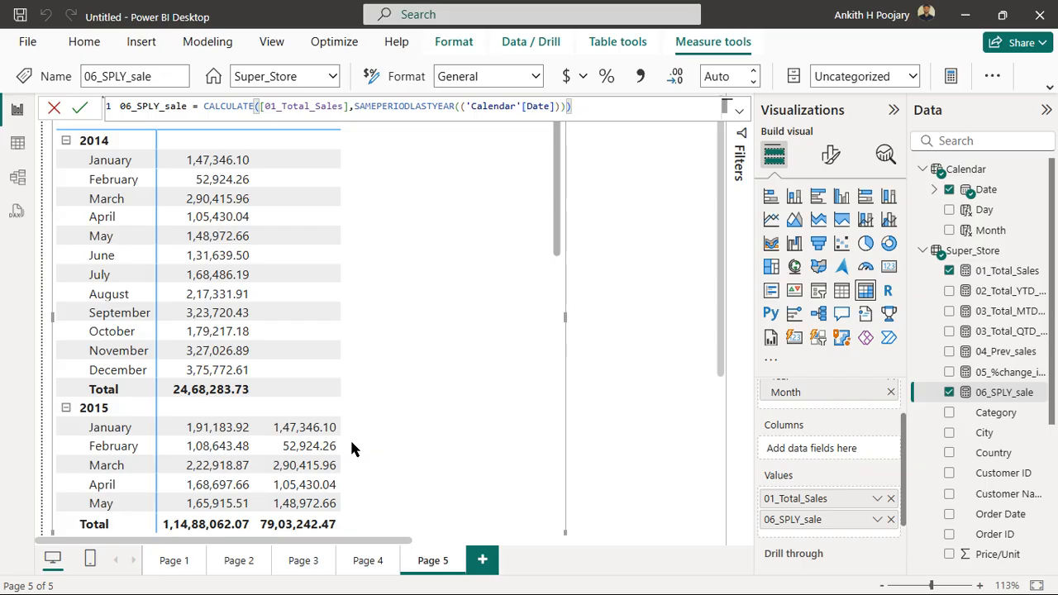
double_click(355, 106)
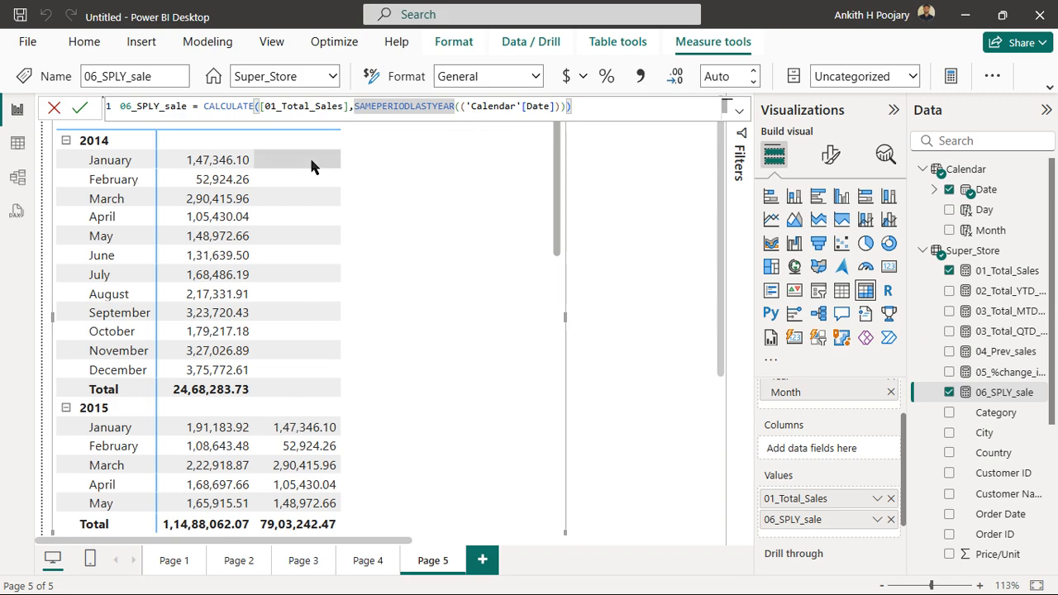
left_click(355, 107)
type("same")
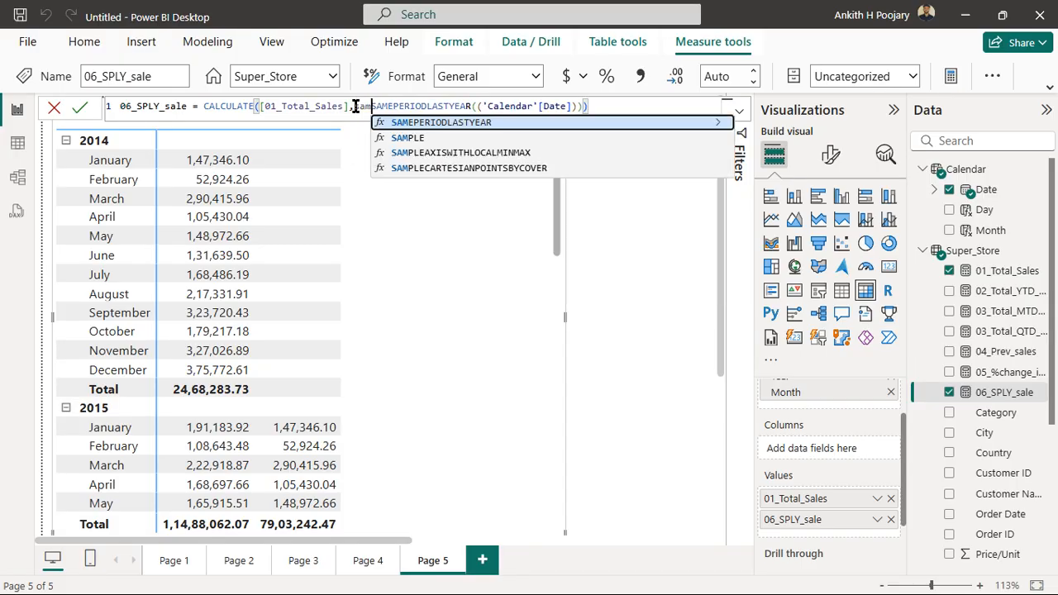
key("Tab")
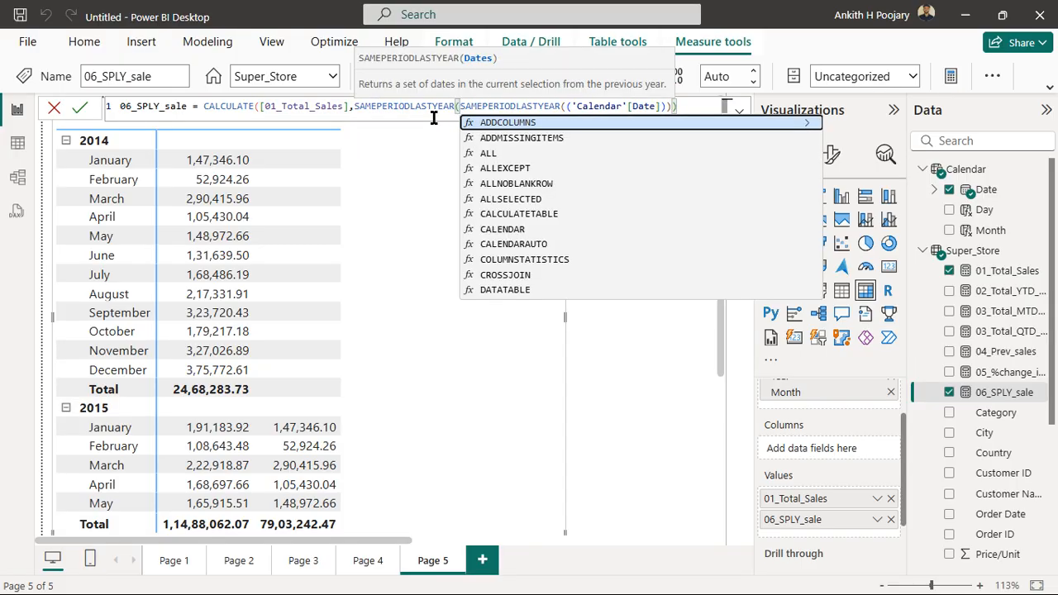
type("(")
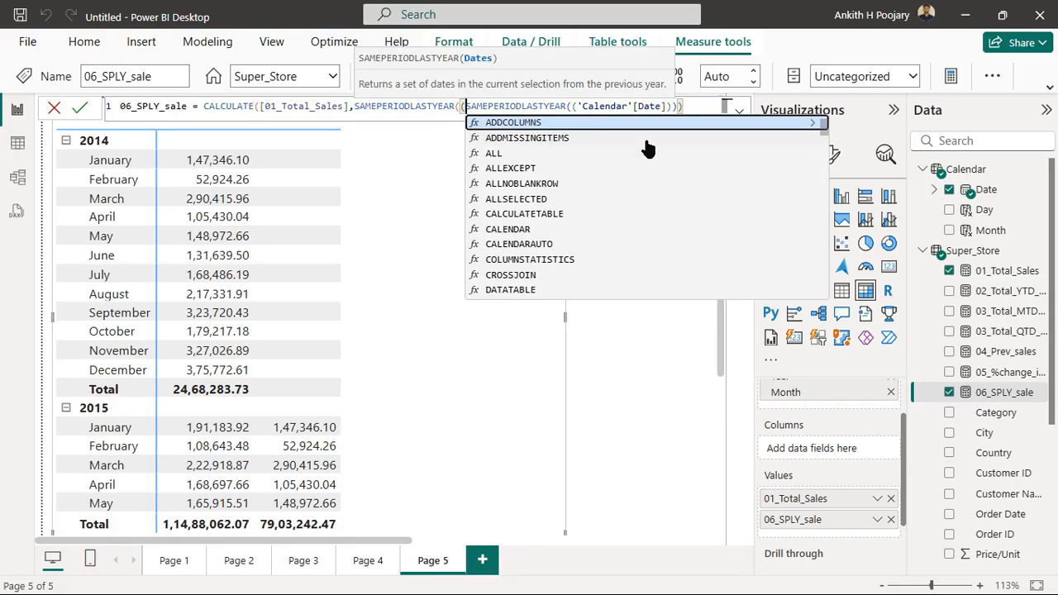
left_click(684, 107)
type(")")
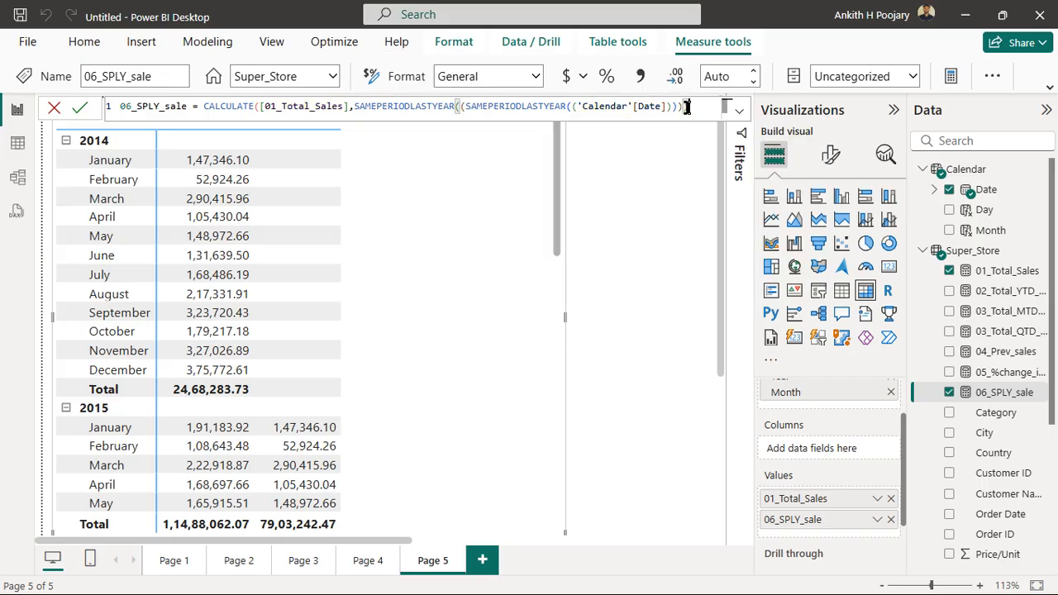
left_click(81, 109)
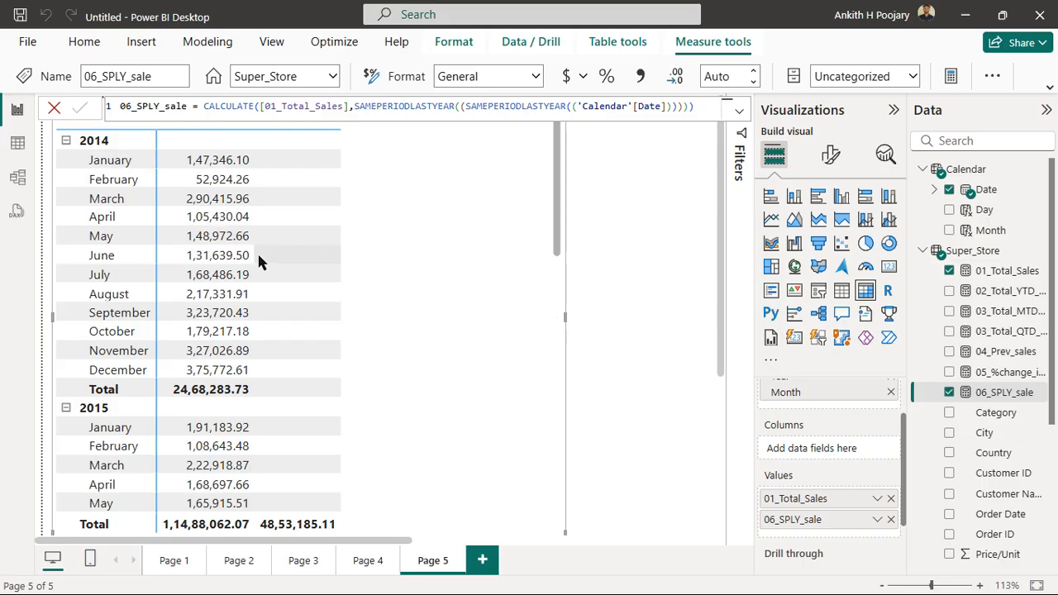
Compare the matrix's monthly 06_SPLY_sale values for 2016 with the 01_Total_Sales values for 2014 and 2015
scroll(258, 261, "down", 5)
scroll(259, 261, "down", 3)
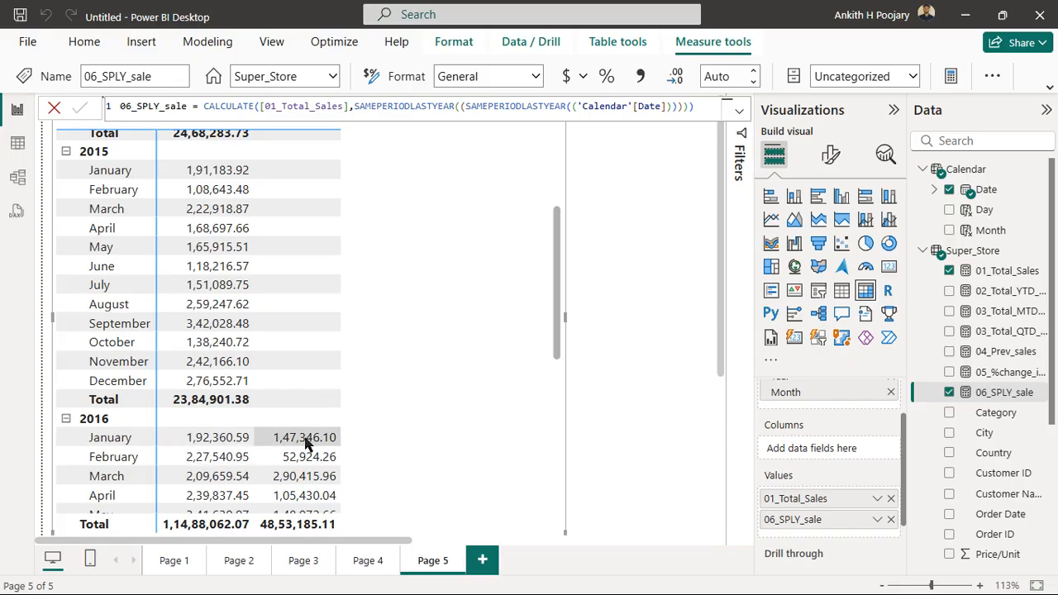
scroll(304, 444, "up", 7)
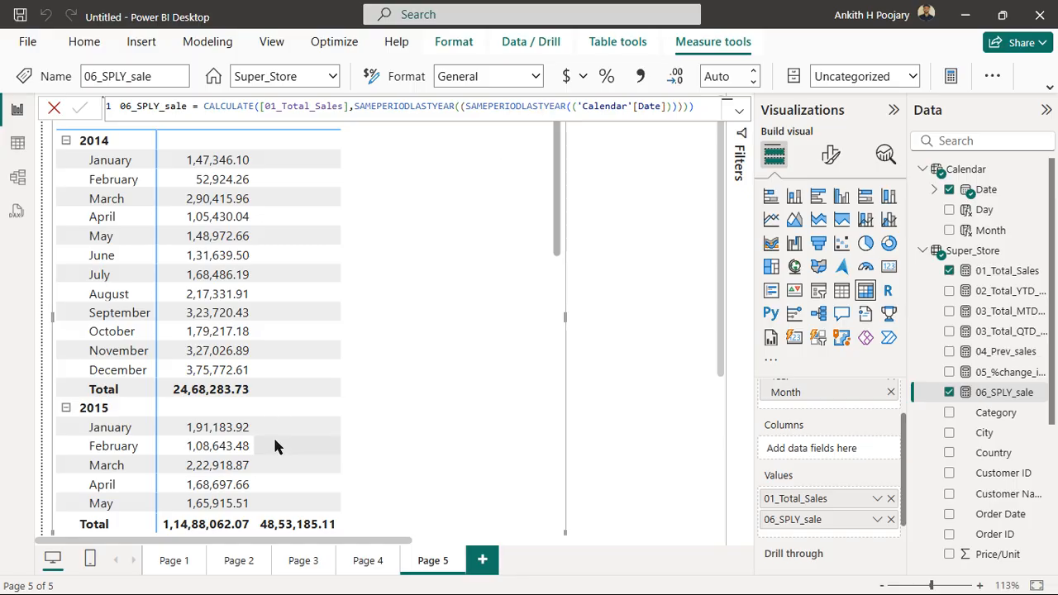
scroll(284, 435, "down", 3)
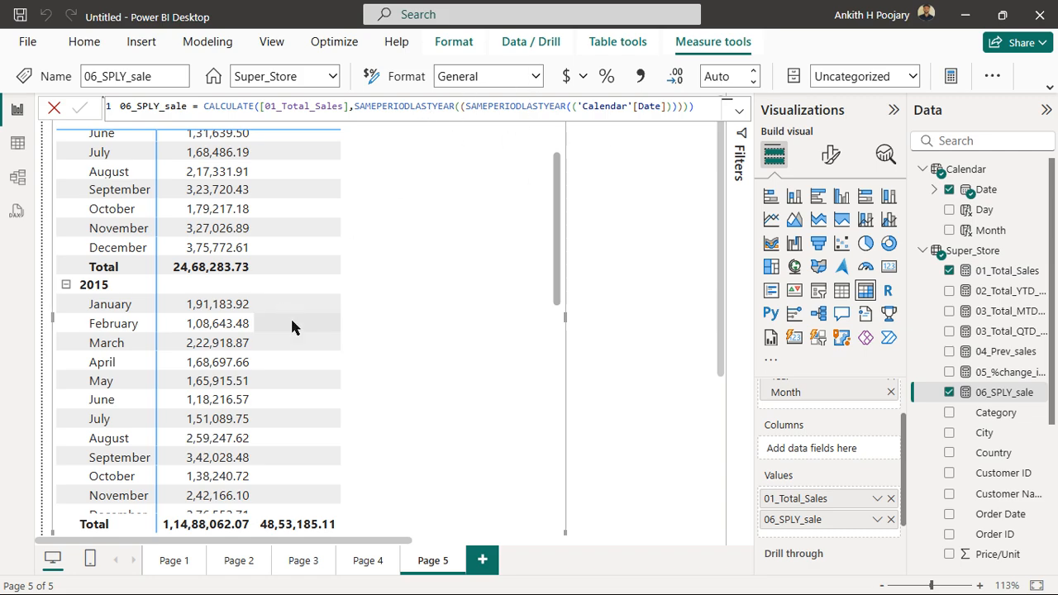
scroll(277, 329, "down", 5)
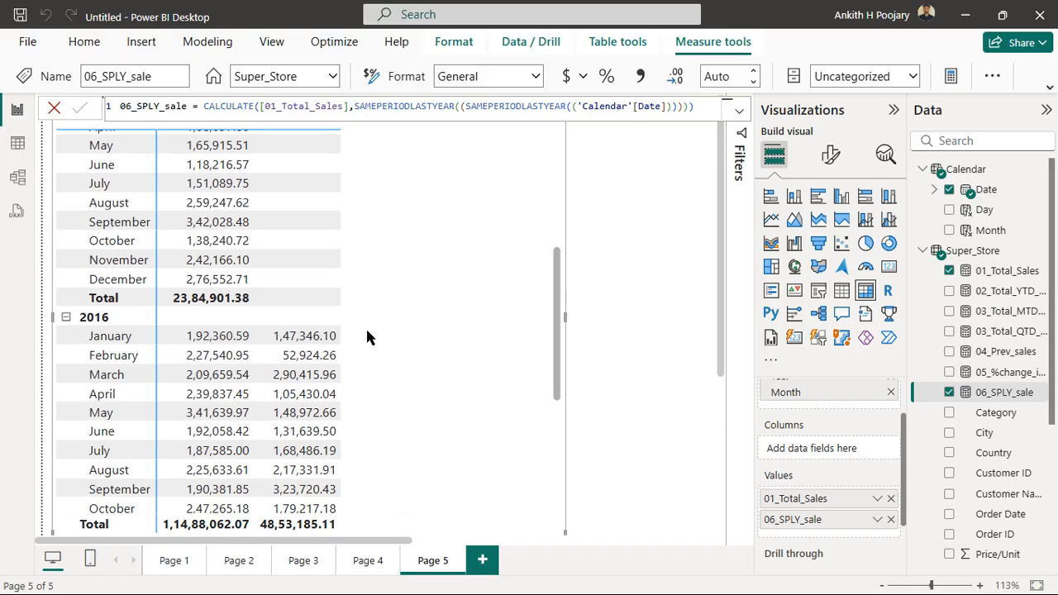
scroll(330, 165, "up", 3)
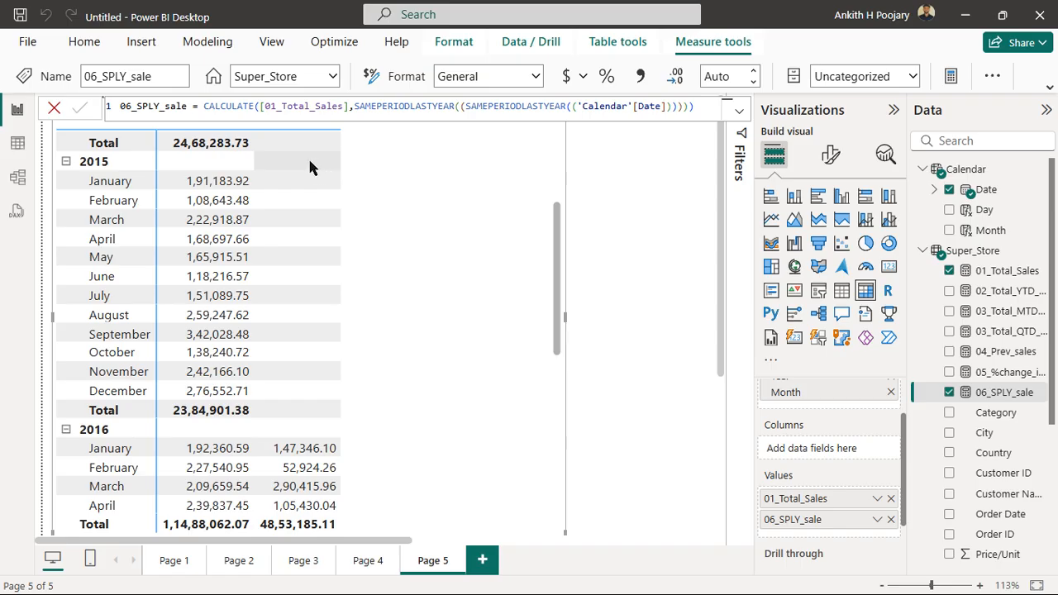
scroll(309, 161, "up", 2)
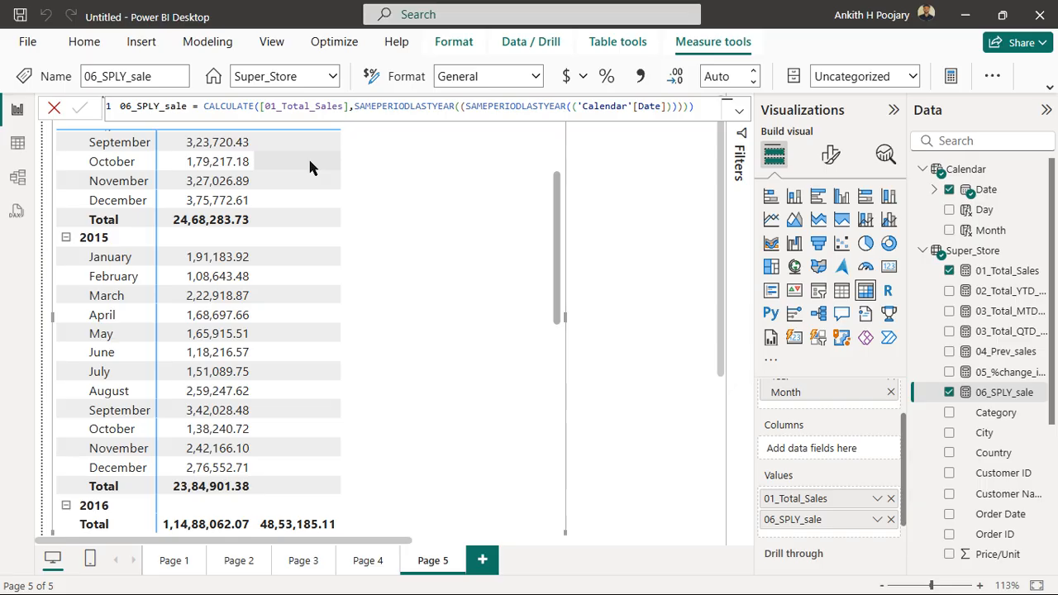
scroll(296, 289, "up", 4)
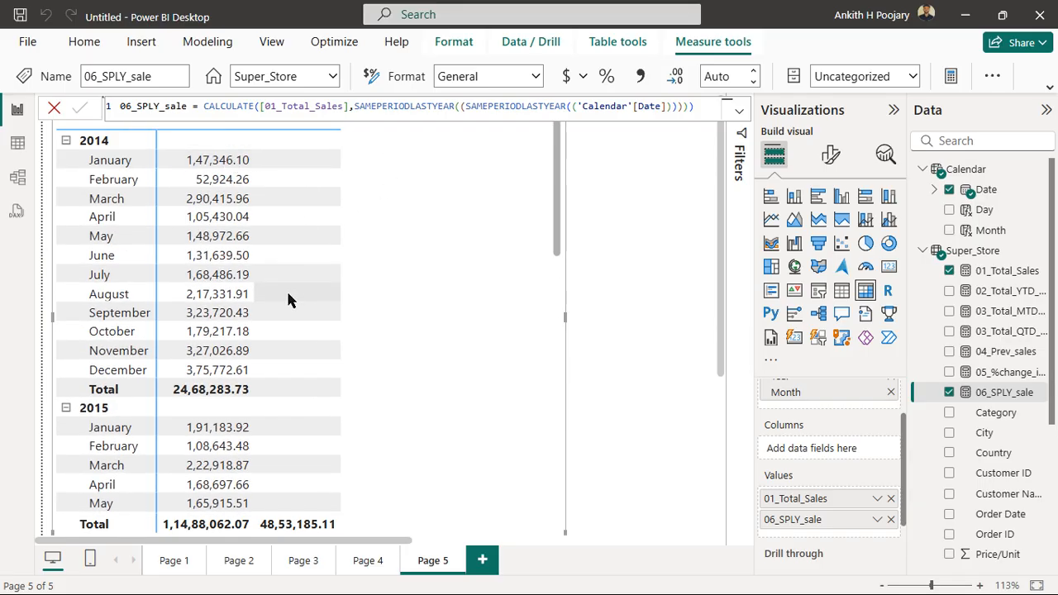
scroll(289, 297, "down", 5)
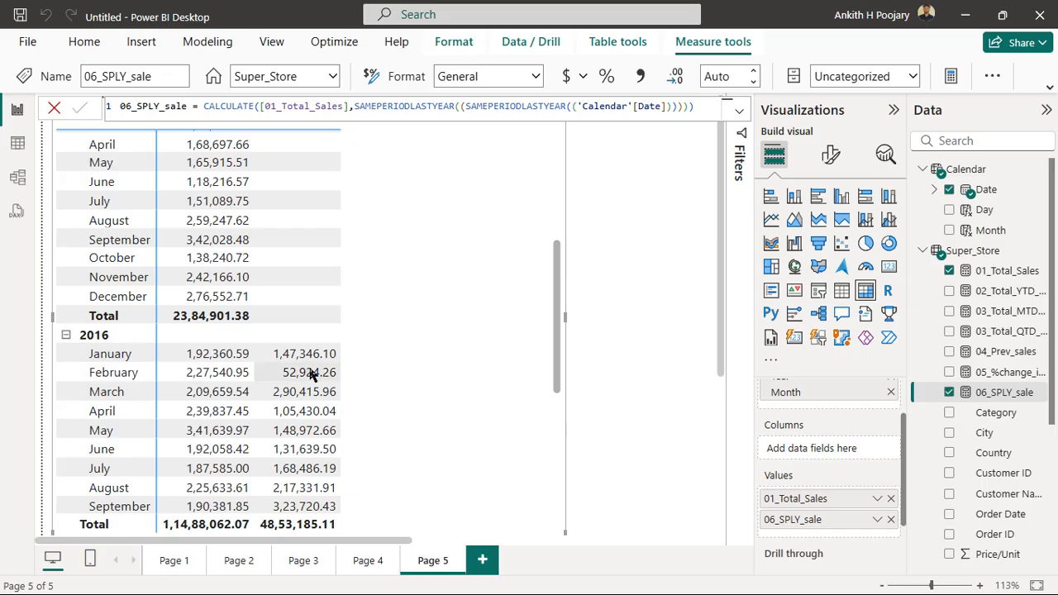
scroll(285, 361, "up", 5)
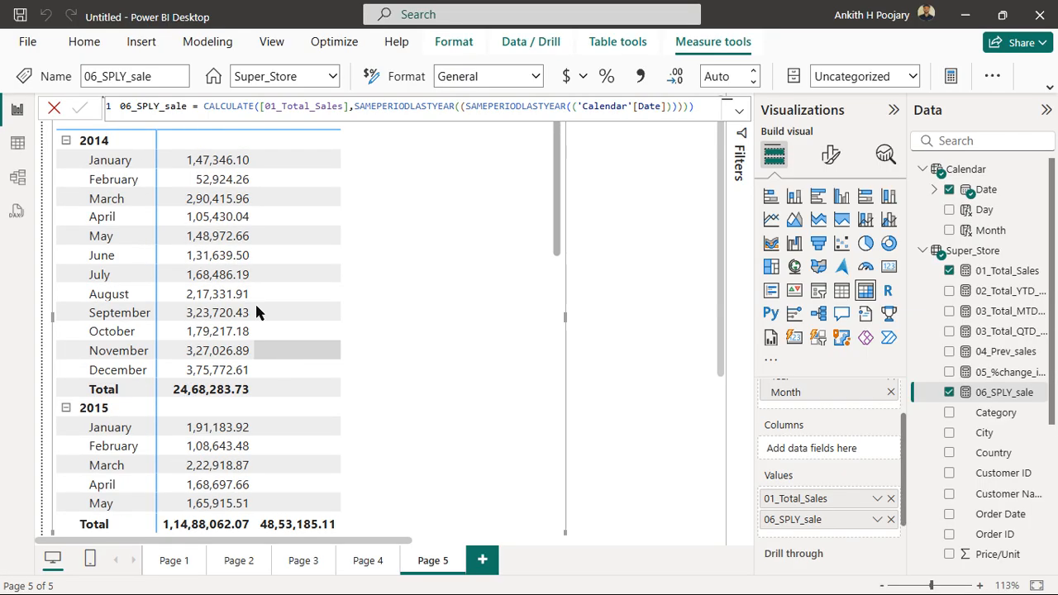
Remove the outer SAMEPERIODLASTYEAR from 06_SPLY_sale and commit the formula as CALCULATE([01_Total_Sales],(SAMEPERIODLASTYEAR(('Calendar'[Date]))))
left_click(457, 105)
key("BackSpace")
key("BackSpace")
key("BackSpace")
key("BackSpace")
key("BackSpace")
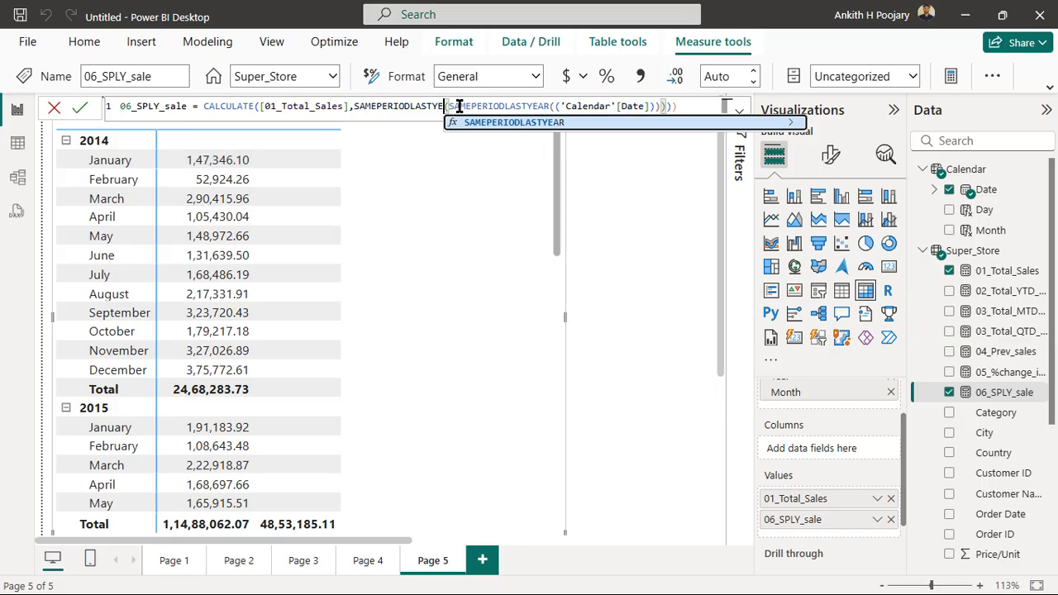
key("BackSpace")
key("BackSpace")
key("BackSpace")
key("BackSpace")
key("BackSpace")
key("BackSpace")
key("BackSpace")
key("BackSpace")
key("BackSpace")
key("BackSpace")
key("BackSpace")
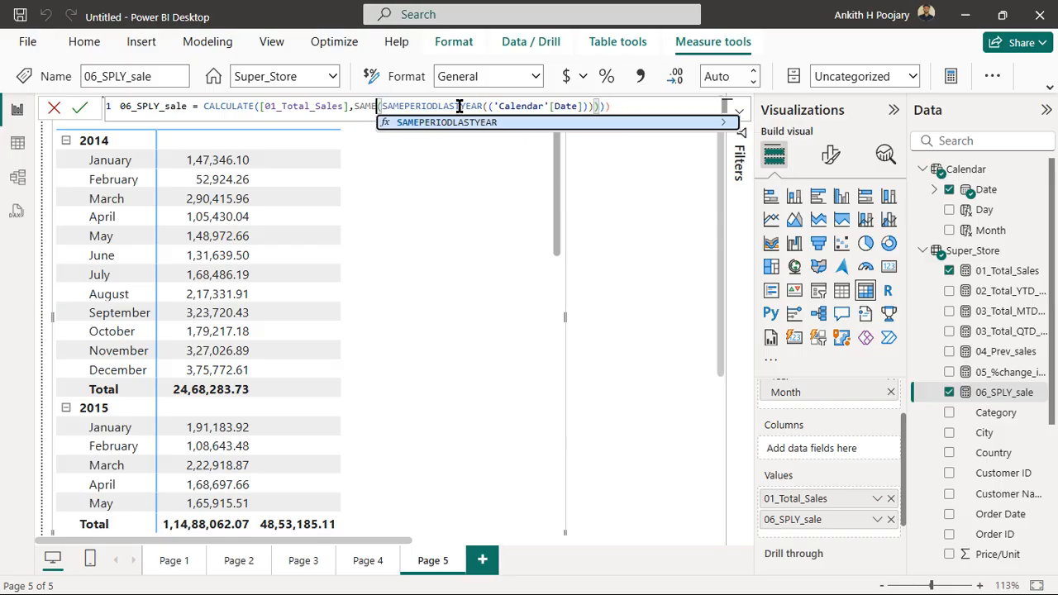
key("BackSpace")
key("BackSpace")
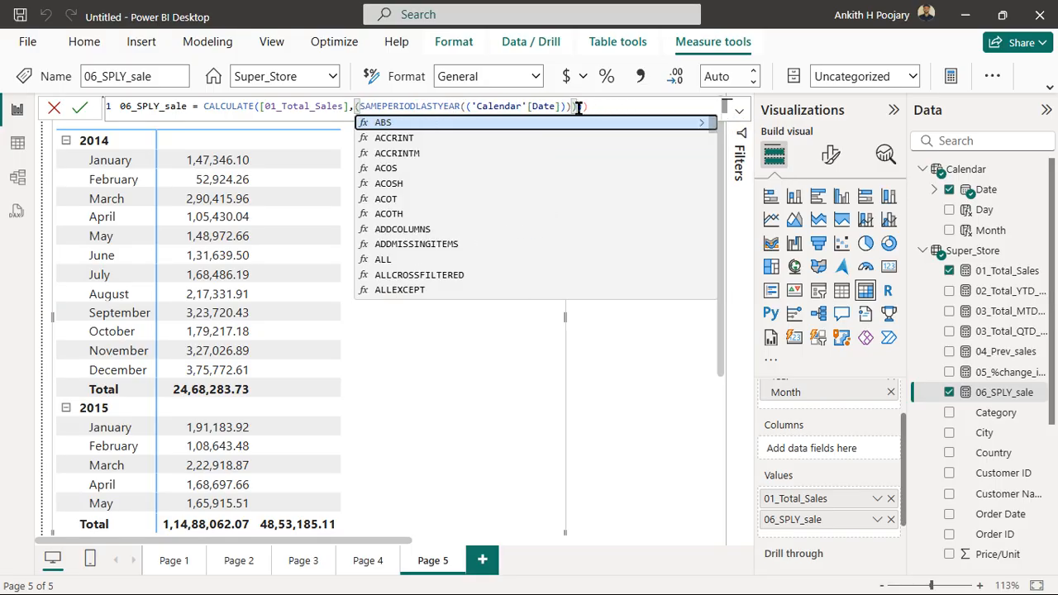
left_click(611, 106)
key("BackSpace")
key("BackSpace")
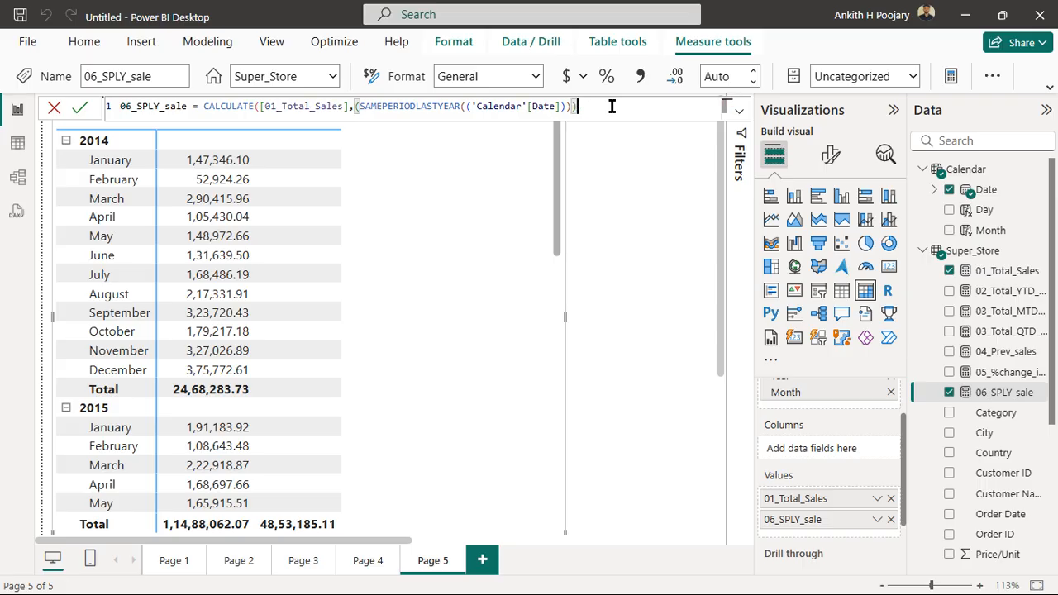
key("BackSpace")
left_click(85, 106)
type(")")
left_click(79, 109)
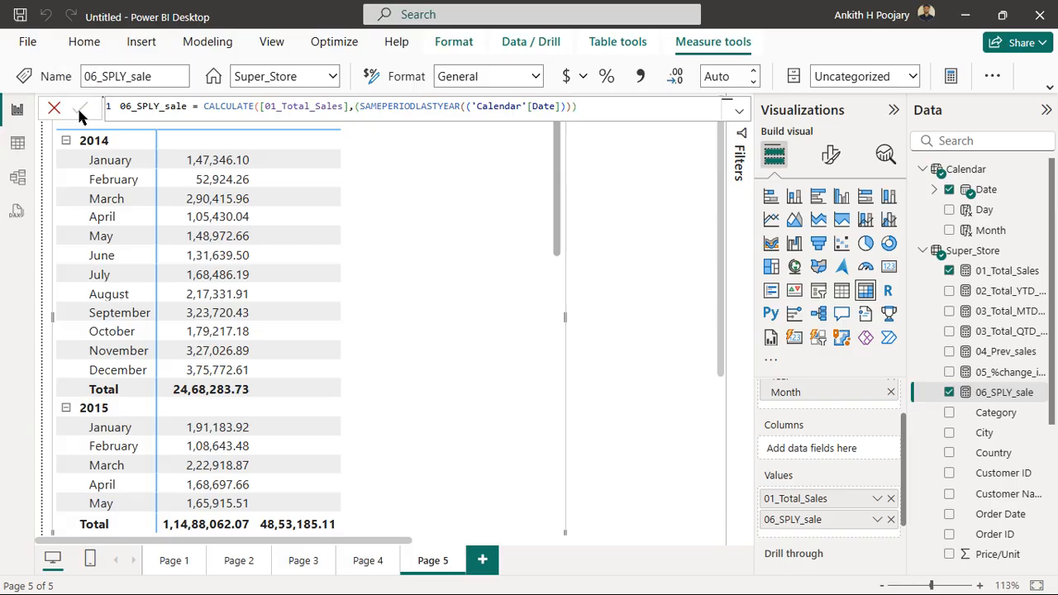